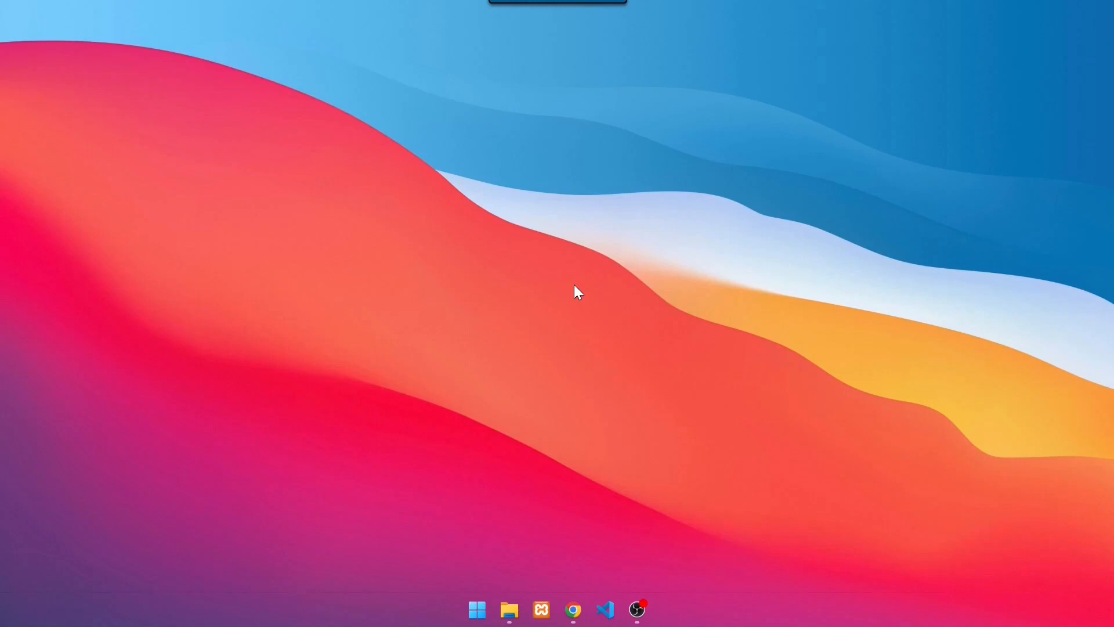
# Switch to Chrome and open the Python releases page for Windows on python.org
pyautogui.click(575, 610)
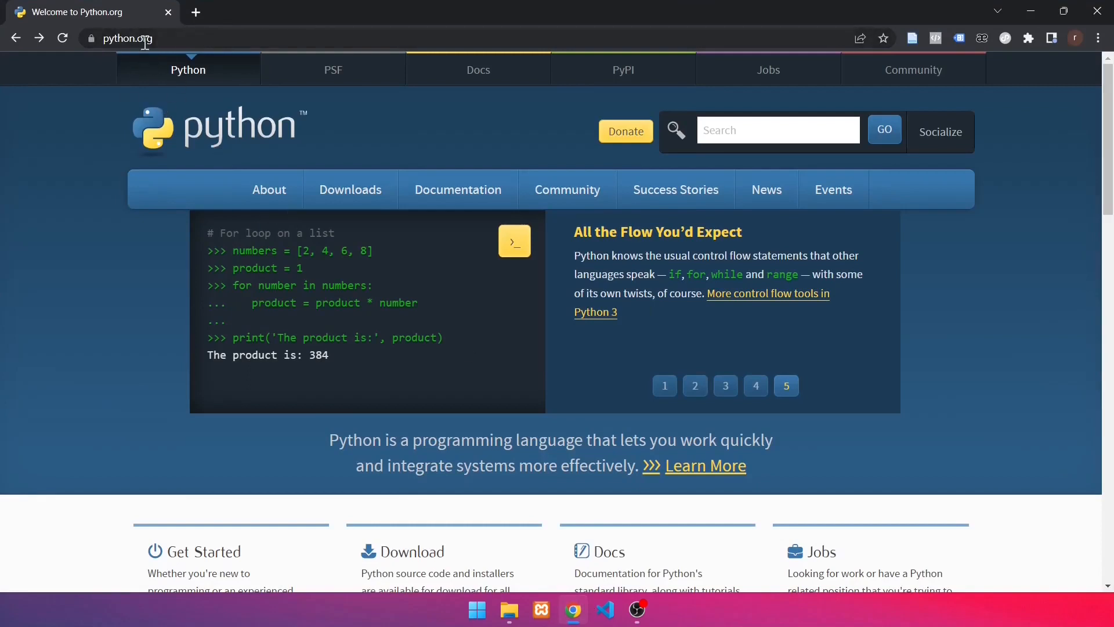
pyautogui.moveTo(360, 190)
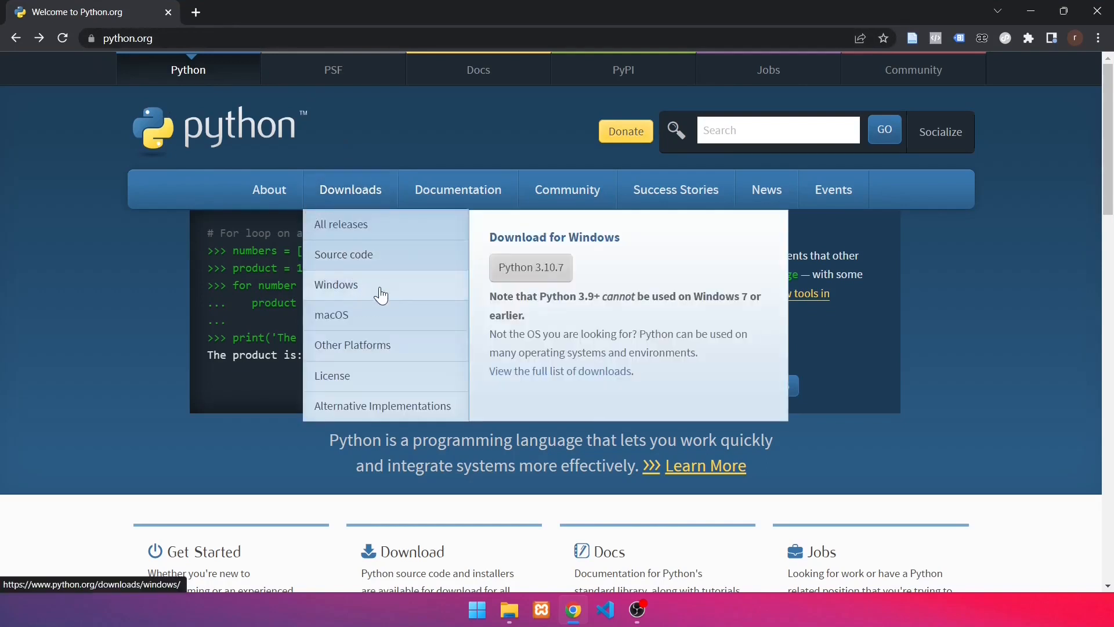
pyautogui.click(380, 293)
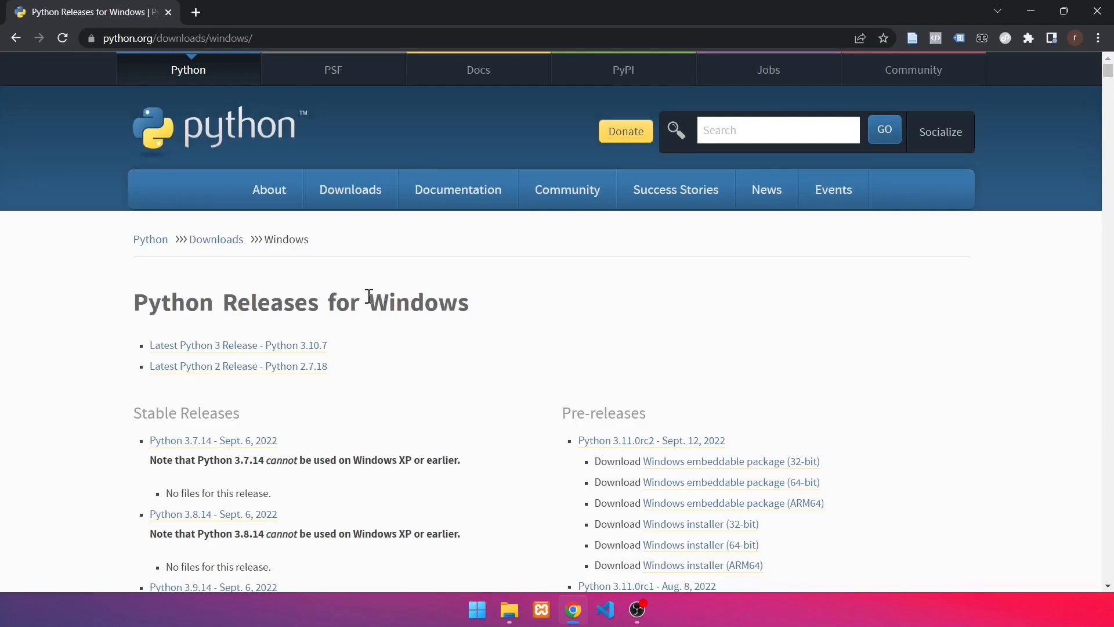
# Download the 64-bit Windows installer of Python 3.10.7 from the stable releases
pyautogui.scroll(-2, 411, 353)
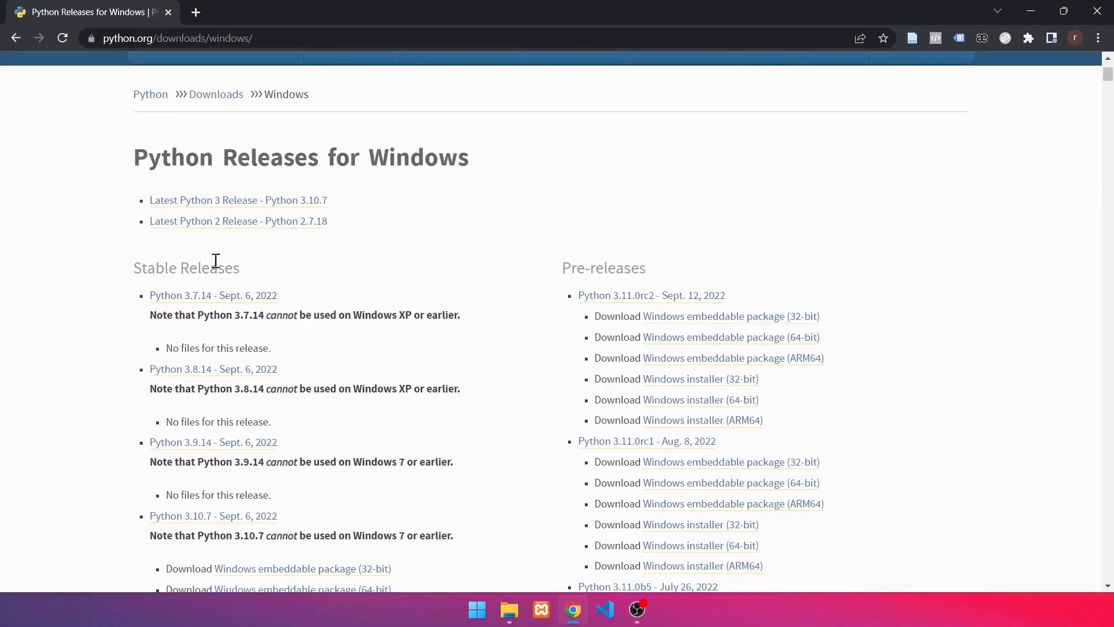
pyautogui.scroll(-2, 252, 271)
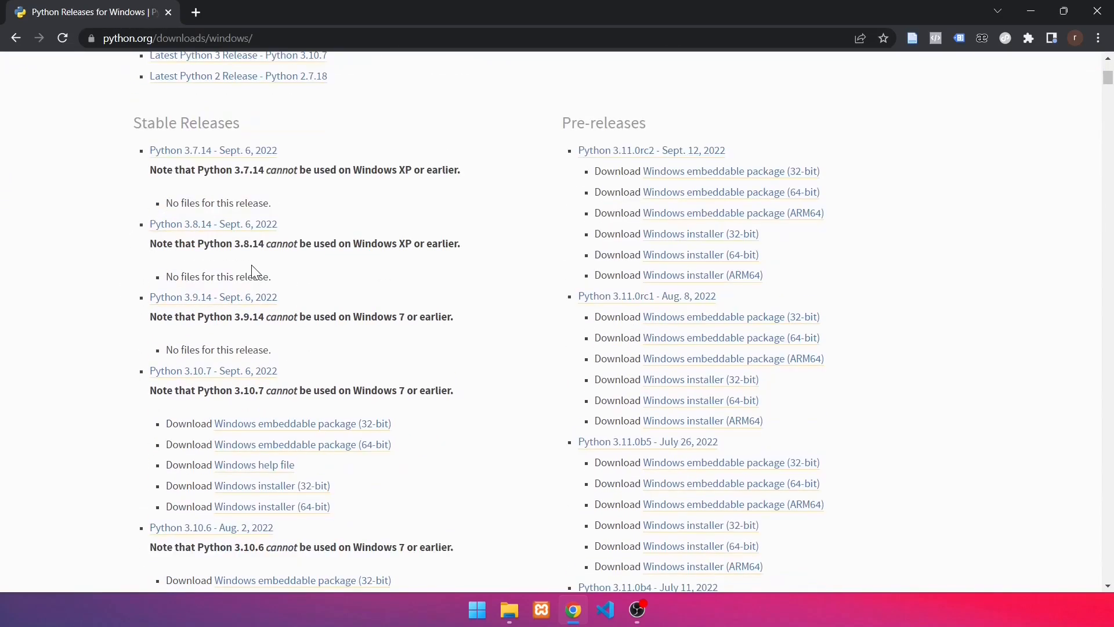
pyautogui.scroll(-1, 186, 391)
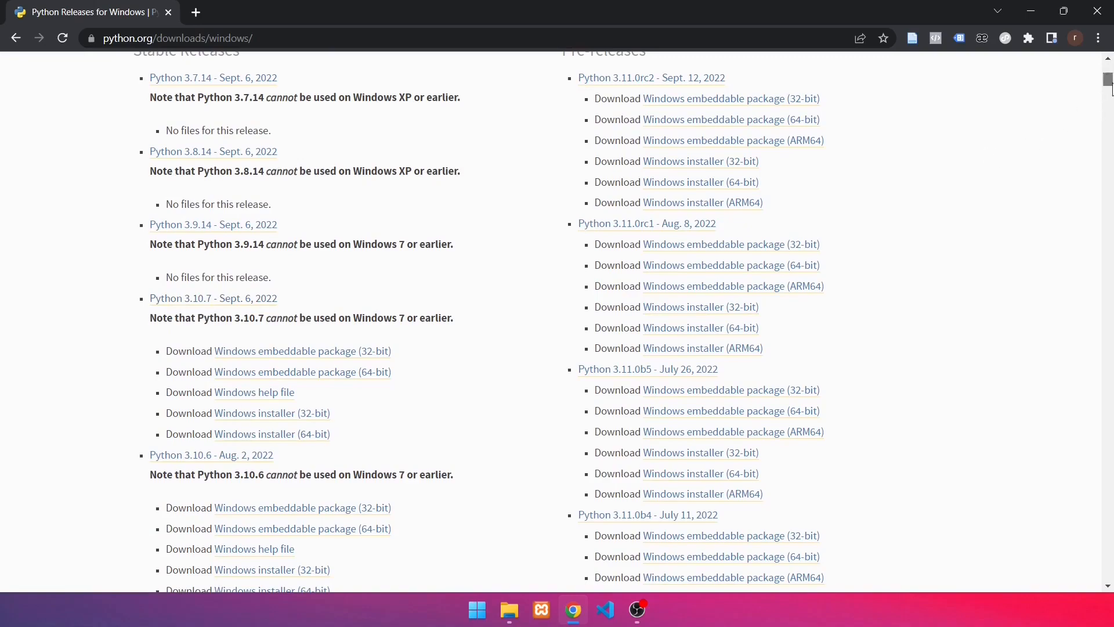
pyautogui.moveTo(1110, 85); pyautogui.dragTo(1102, 268)
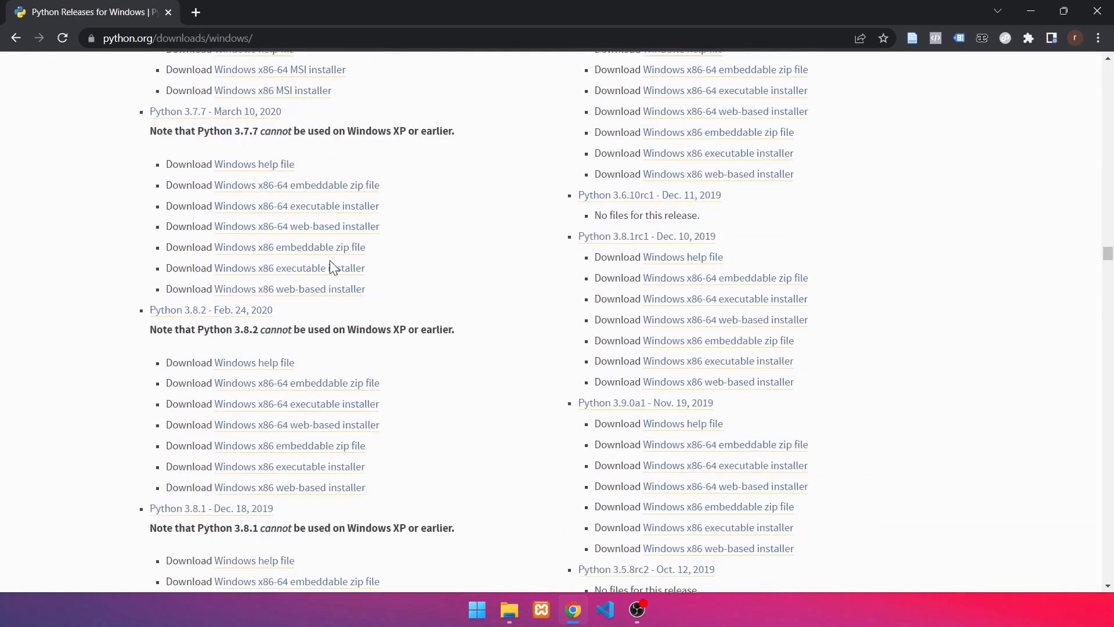
pyautogui.scroll(20, 332, 267)
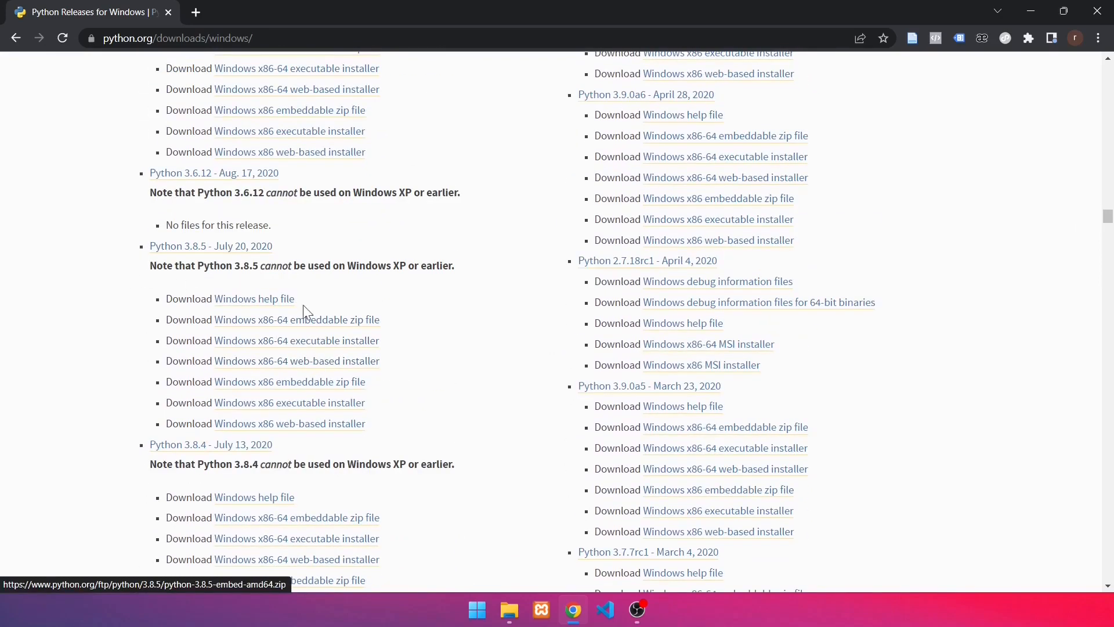
pyautogui.moveTo(1110, 218); pyautogui.dragTo(1112, 70)
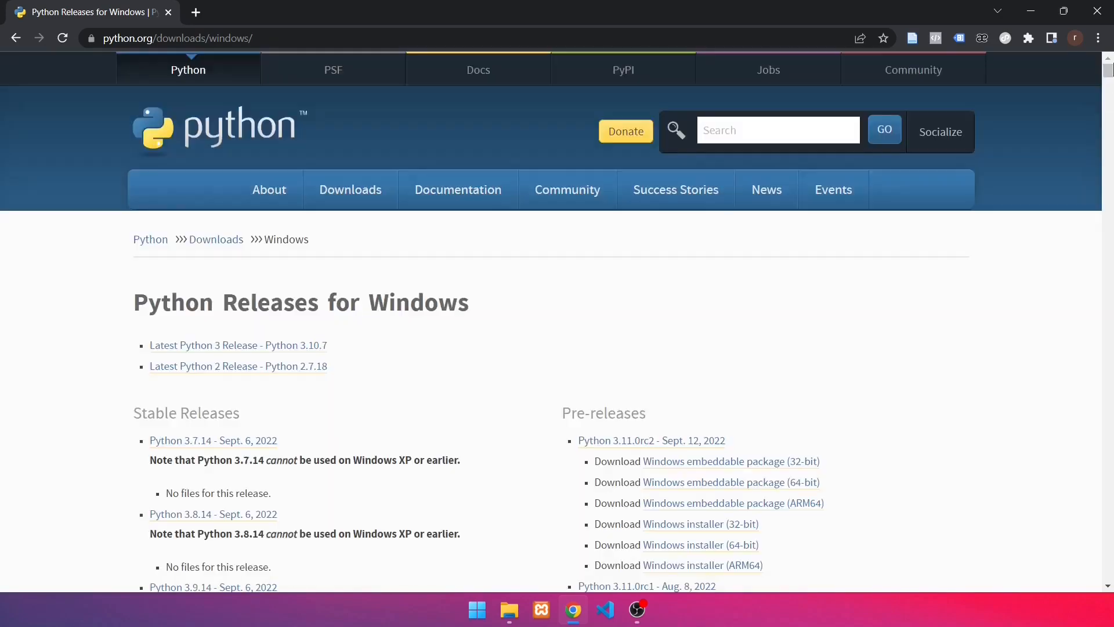
pyautogui.scroll(-2, 428, 348)
pyautogui.scroll(-8, 290, 473)
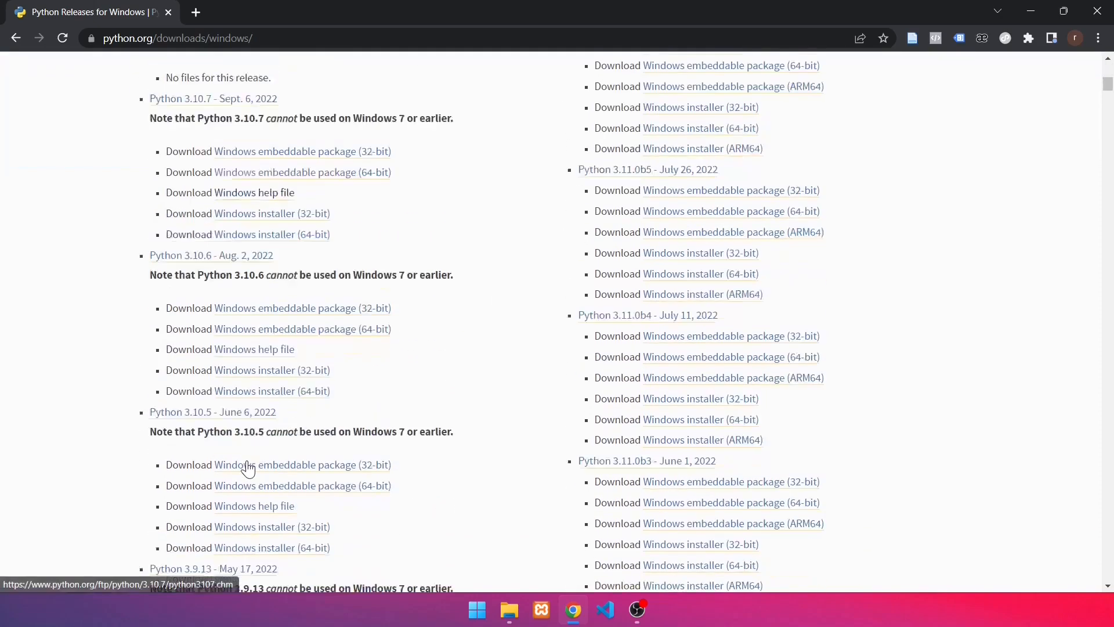
pyautogui.scroll(2, 248, 468)
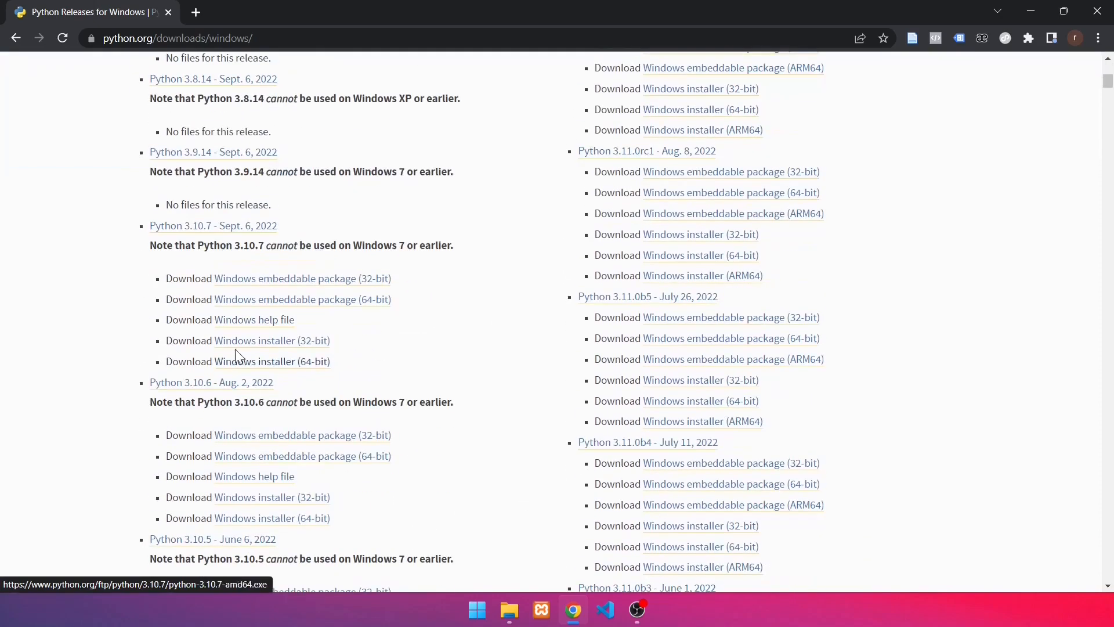
pyautogui.click(278, 362)
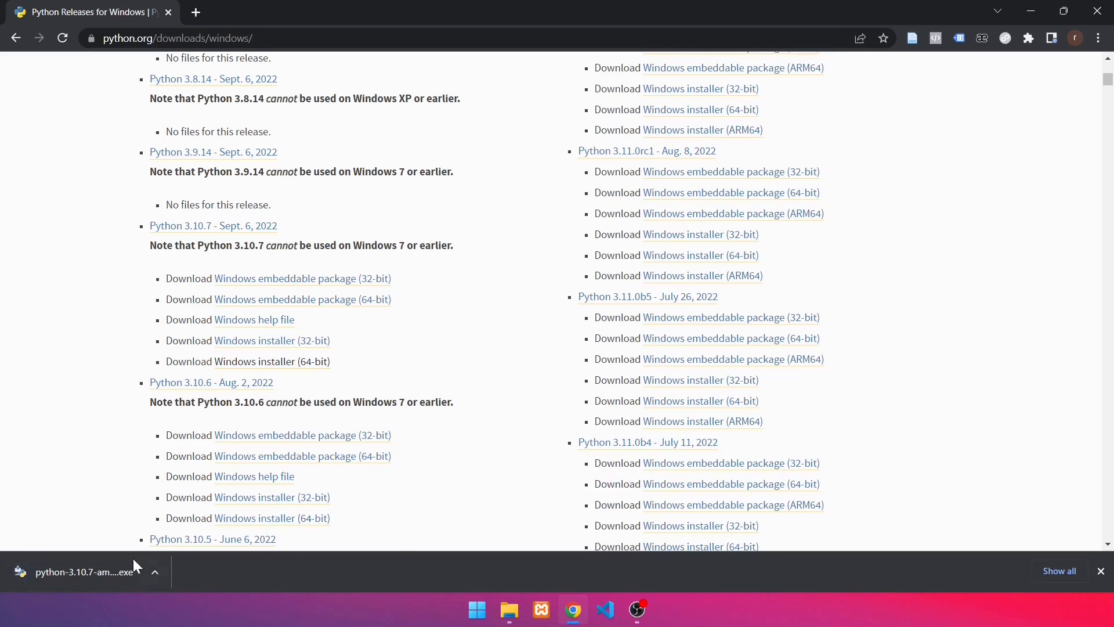
# Show the downloaded Python 3.10.7 installer in the Downloads folder, minimize the browser and launch the installer
pyautogui.click(156, 574)
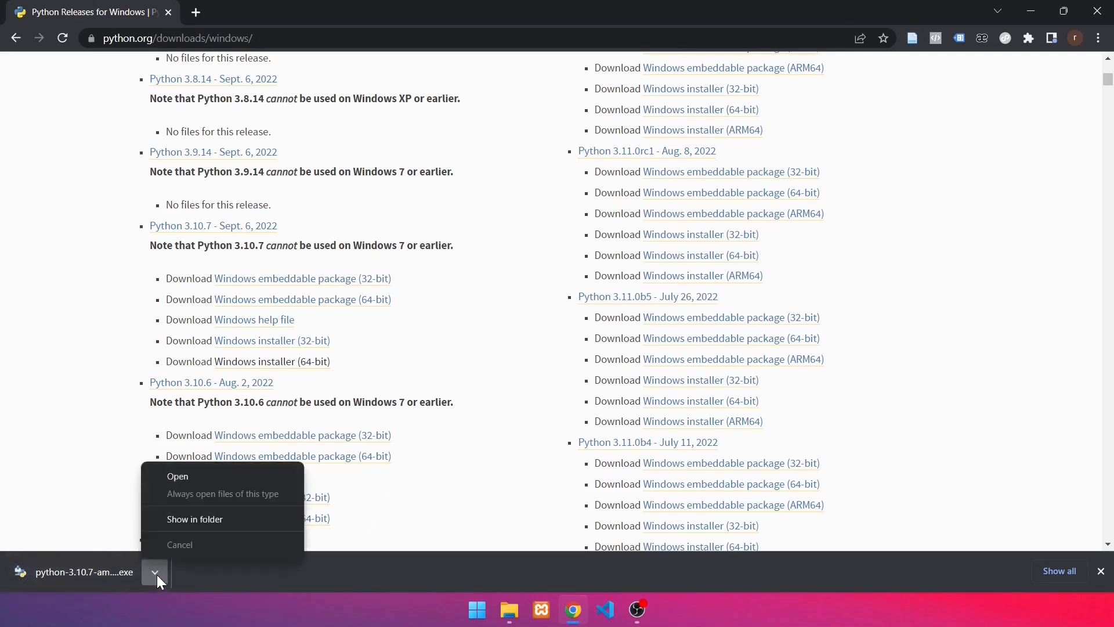
pyautogui.click(210, 521)
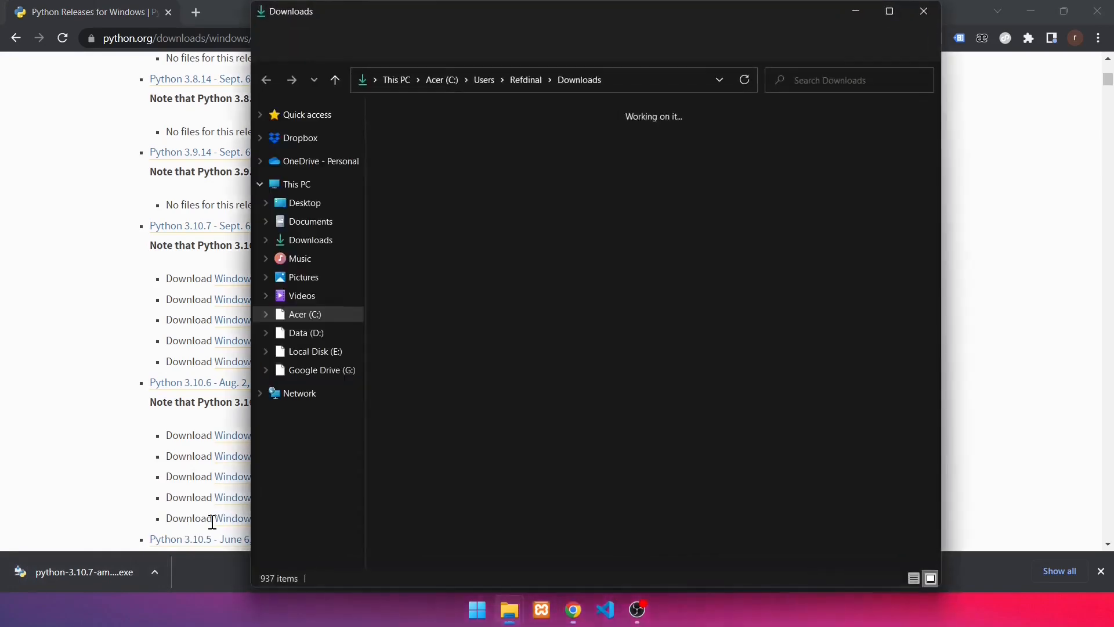
pyautogui.click(374, 286)
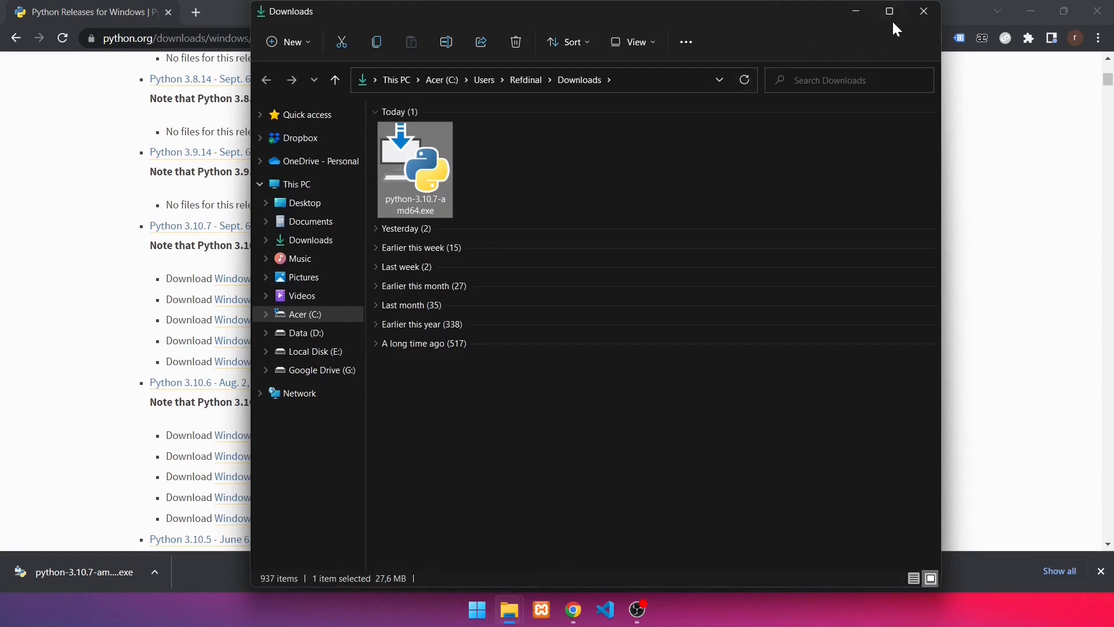
pyautogui.click(1030, 12)
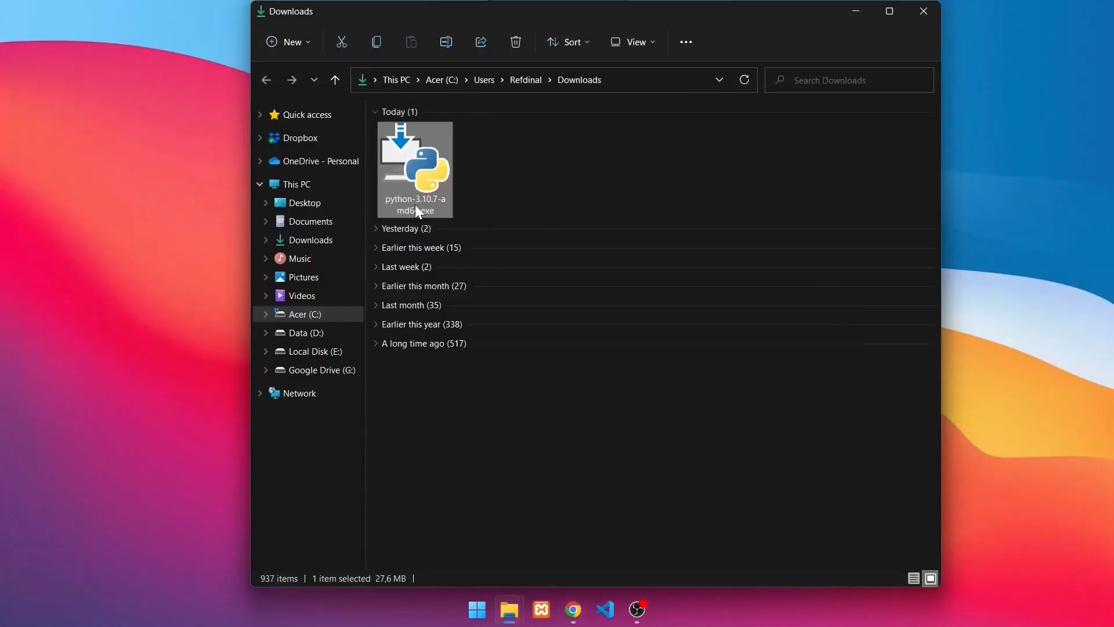
pyautogui.click(476, 196)
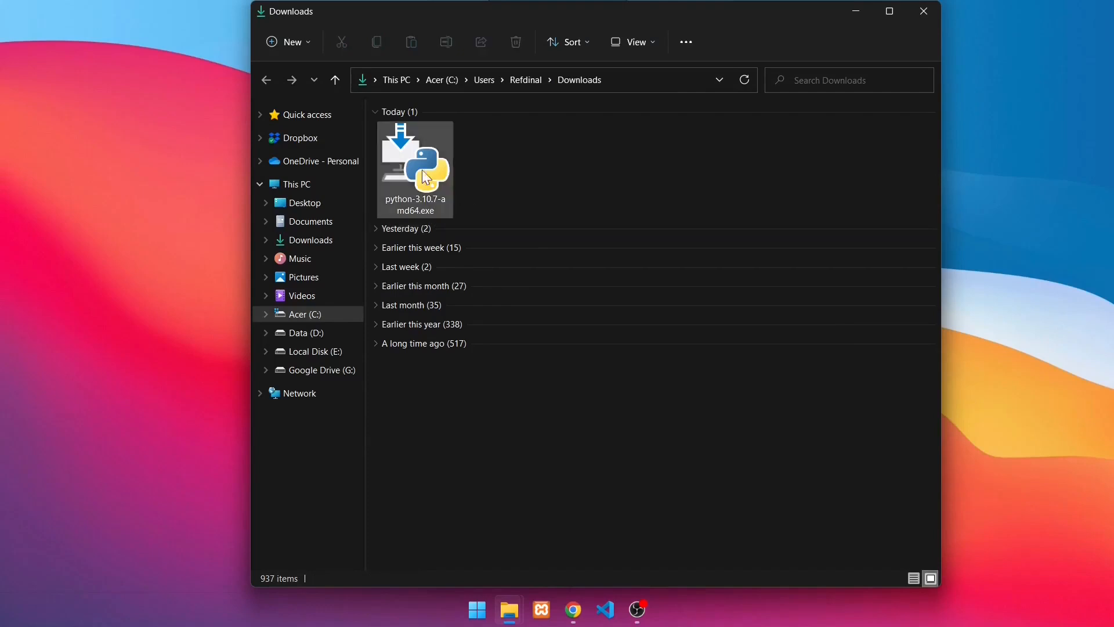
pyautogui.doubleClick(428, 209)
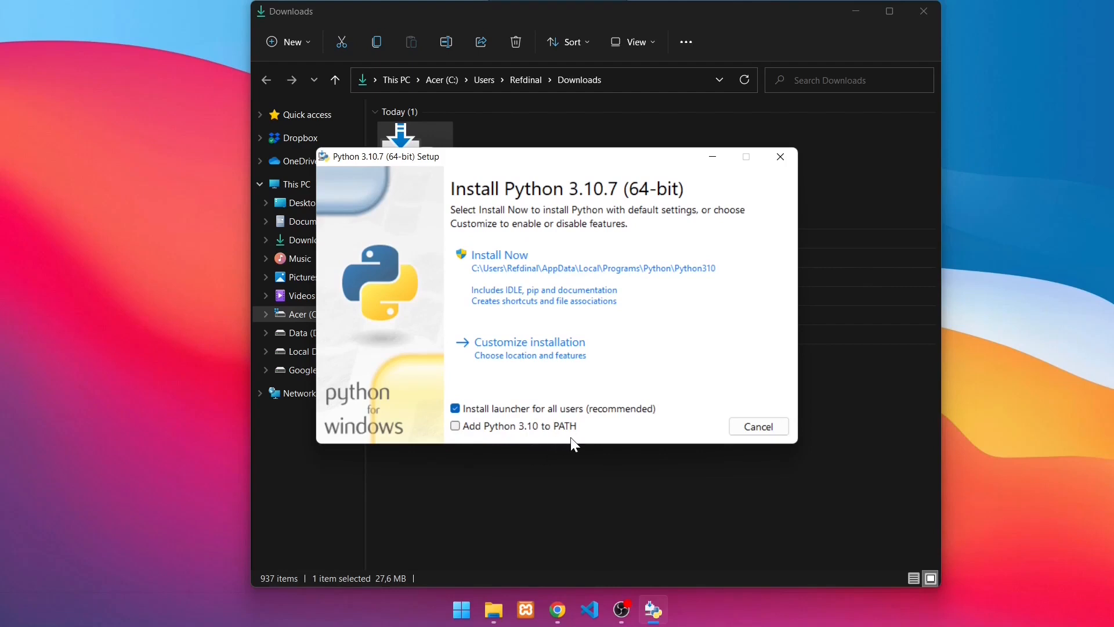
# Install Python 3.10.7 with default settings and Python 3.10 added to PATH, then close the setup and minimize the Downloads window
pyautogui.click(456, 426)
pyautogui.click(523, 278)
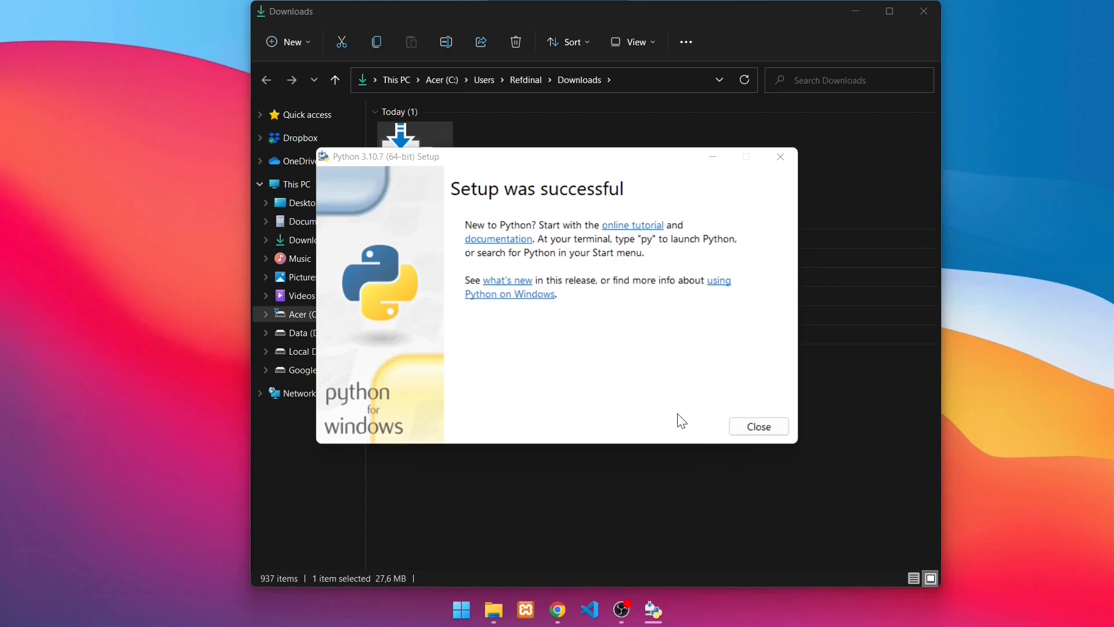
pyautogui.click(758, 426)
pyautogui.click(861, 14)
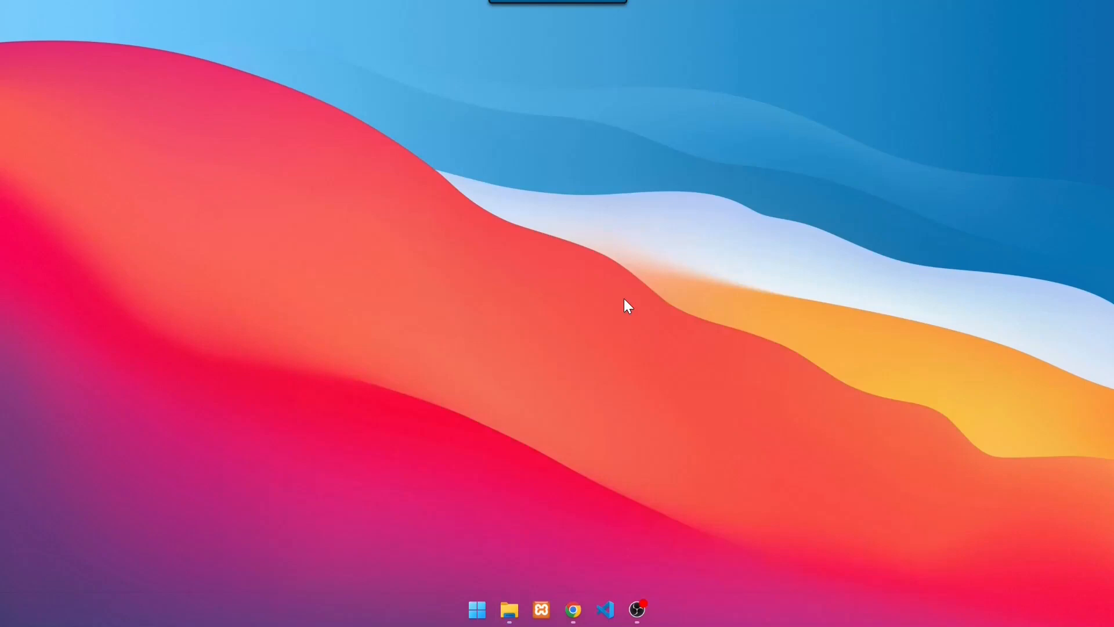
# Open a Command Prompt by running cmd and move its window toward the middle of the desktop
pyautogui.press('super+r')
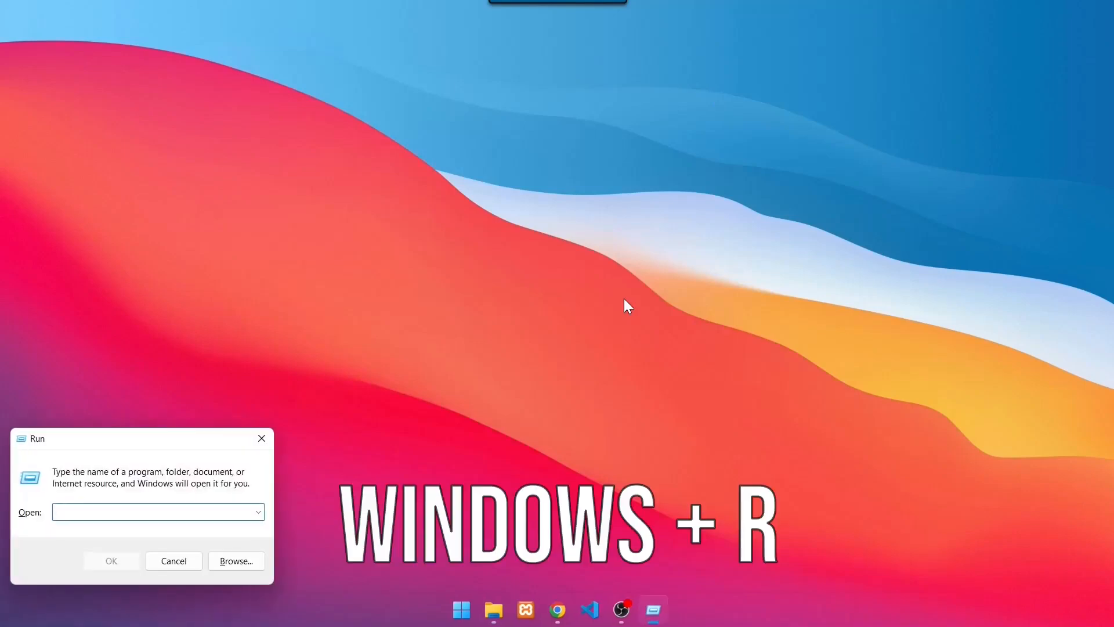
pyautogui.write('cmd')
pyautogui.press('Return')
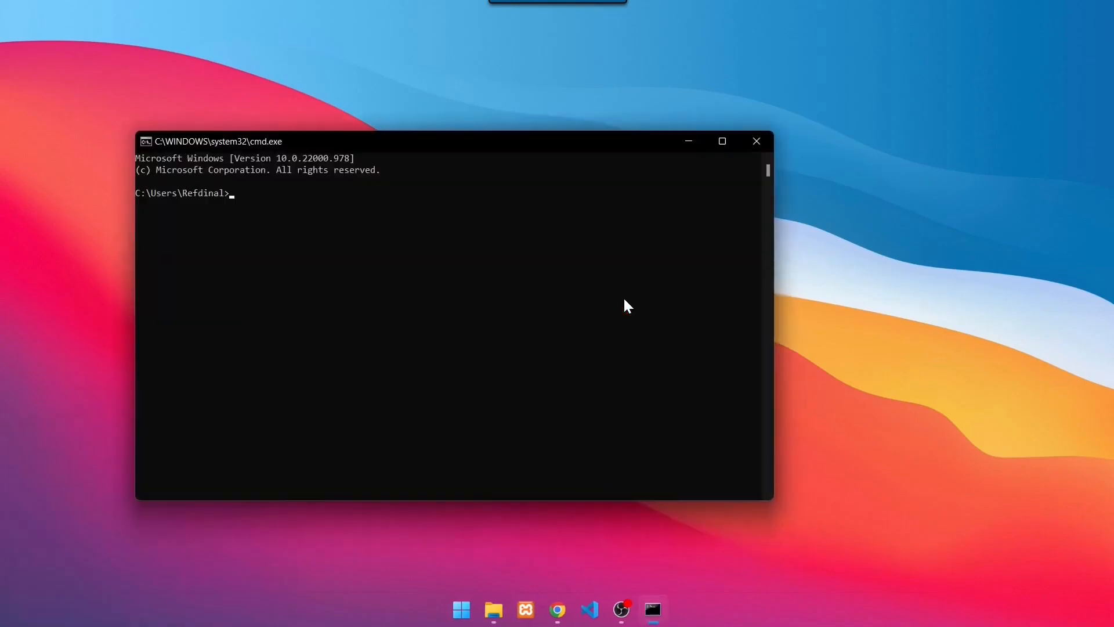
pyautogui.moveTo(560, 150); pyautogui.dragTo(715, 151)
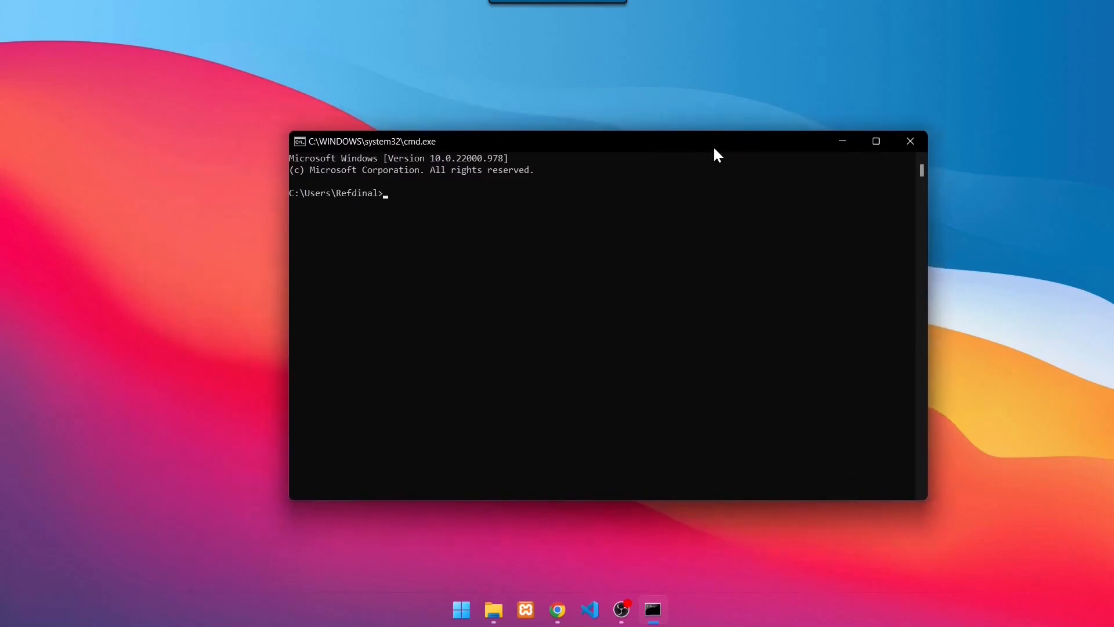
# Check the installed Python version with the command python -V and minimize the Command Prompt
pyautogui.click(505, 230)
pyautogui.write('python -V')
pyautogui.press('Return')
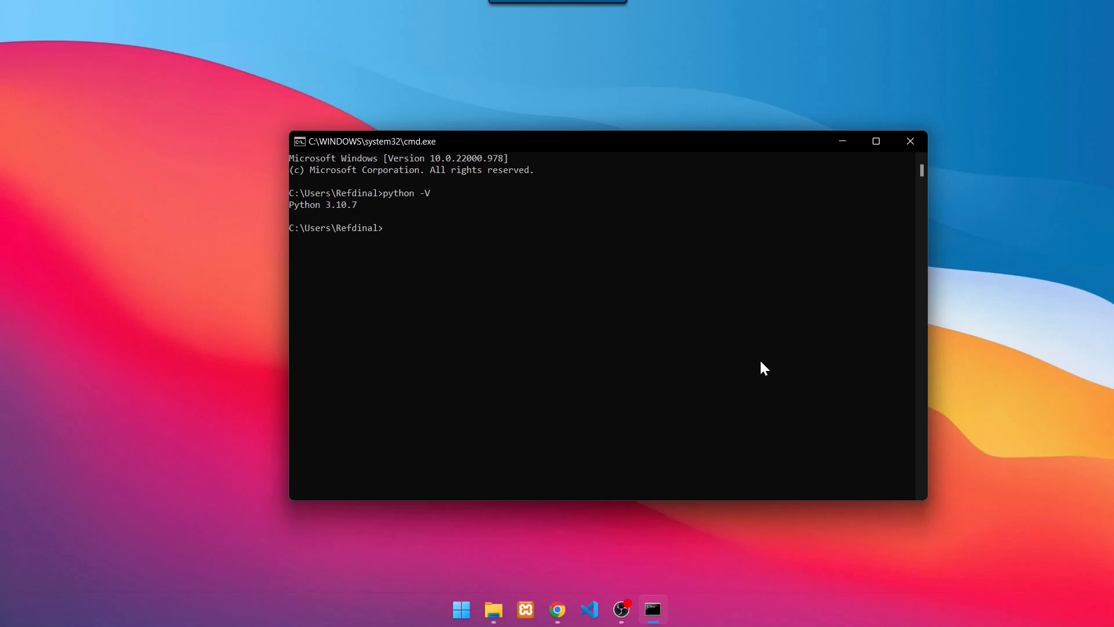
pyautogui.click(843, 144)
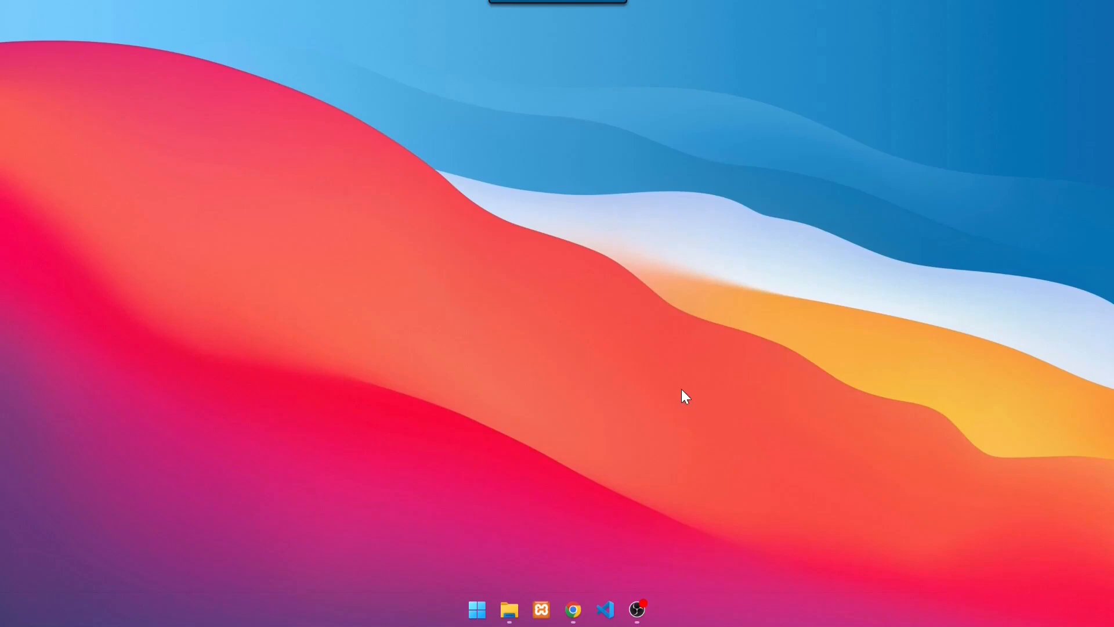
# Switch to Chrome and download yolov7-python.zip from the YOLOv7-Python folder in Google Drive, accepting the download without a virus scan
pyautogui.click(581, 610)
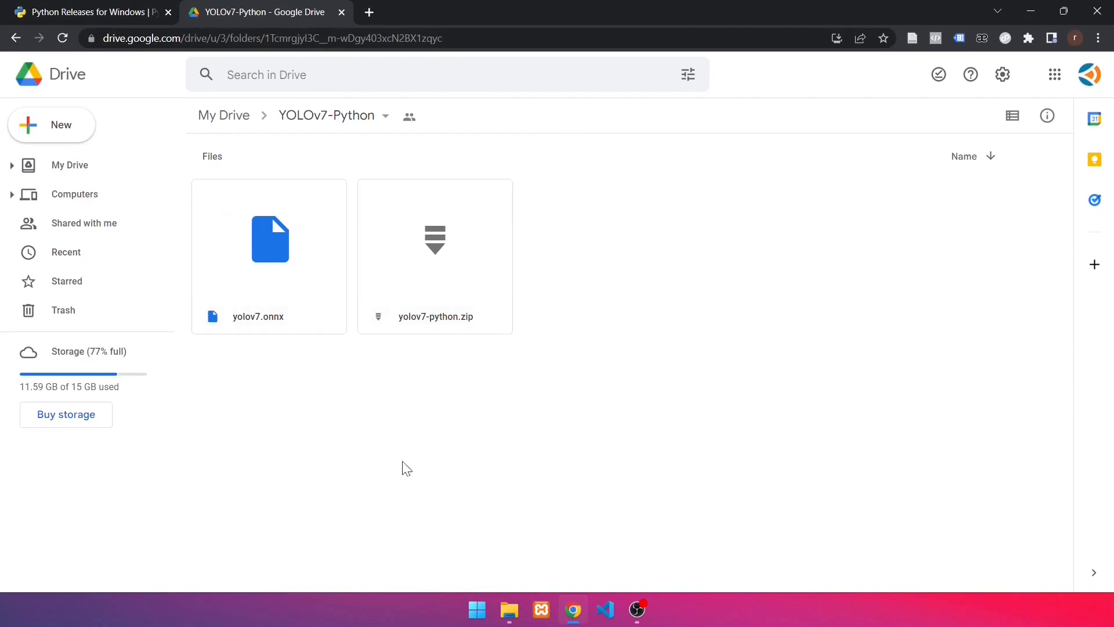
pyautogui.click(440, 277)
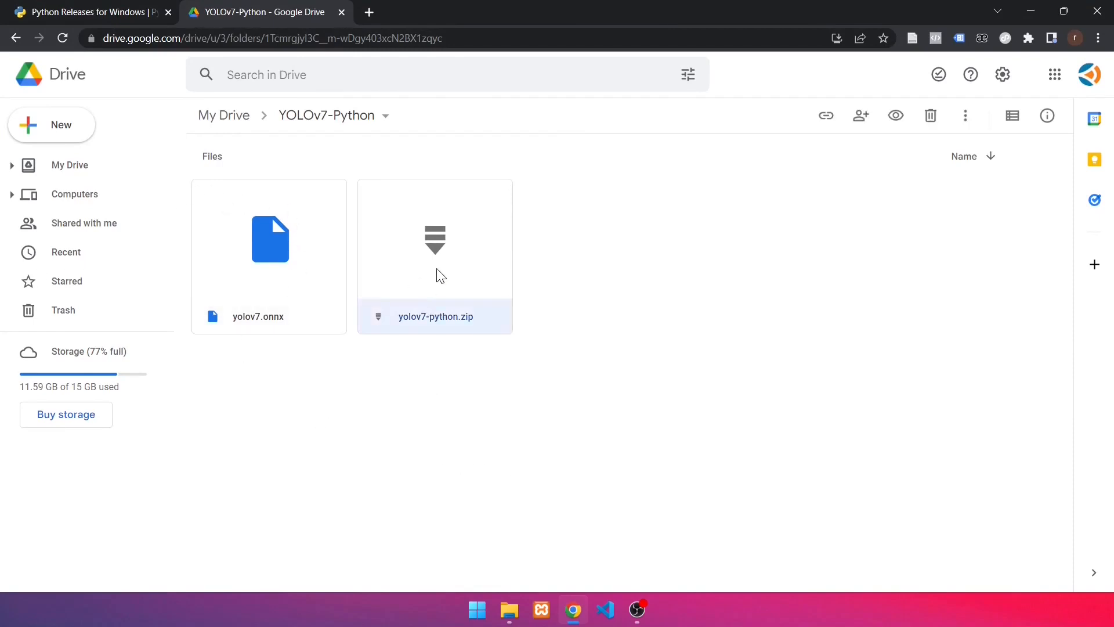
pyautogui.rightClick(440, 277)
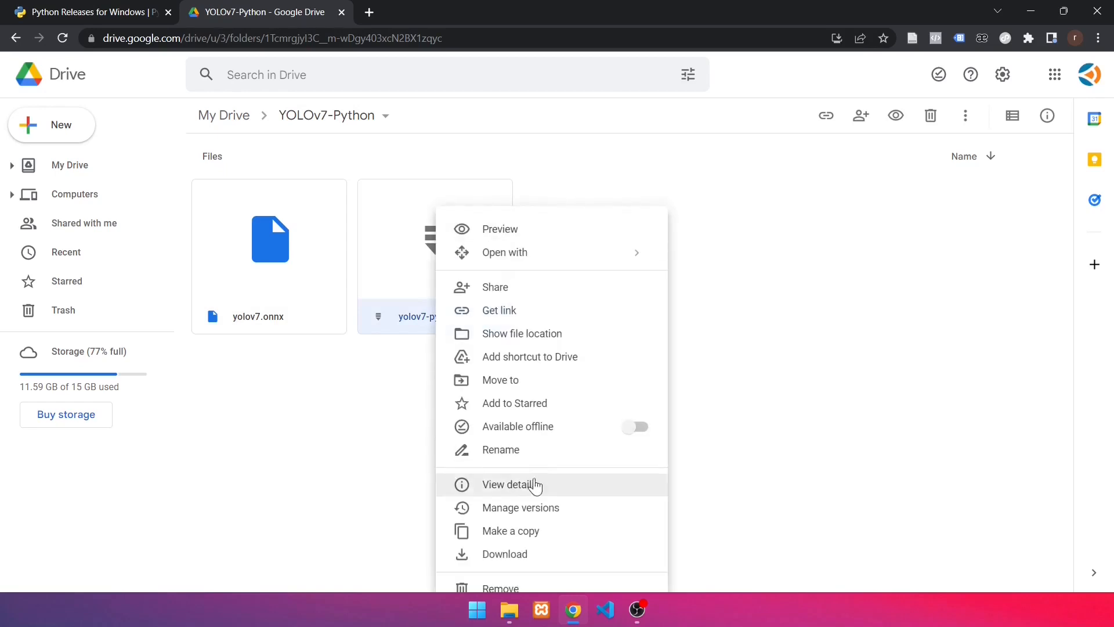
pyautogui.click(505, 554)
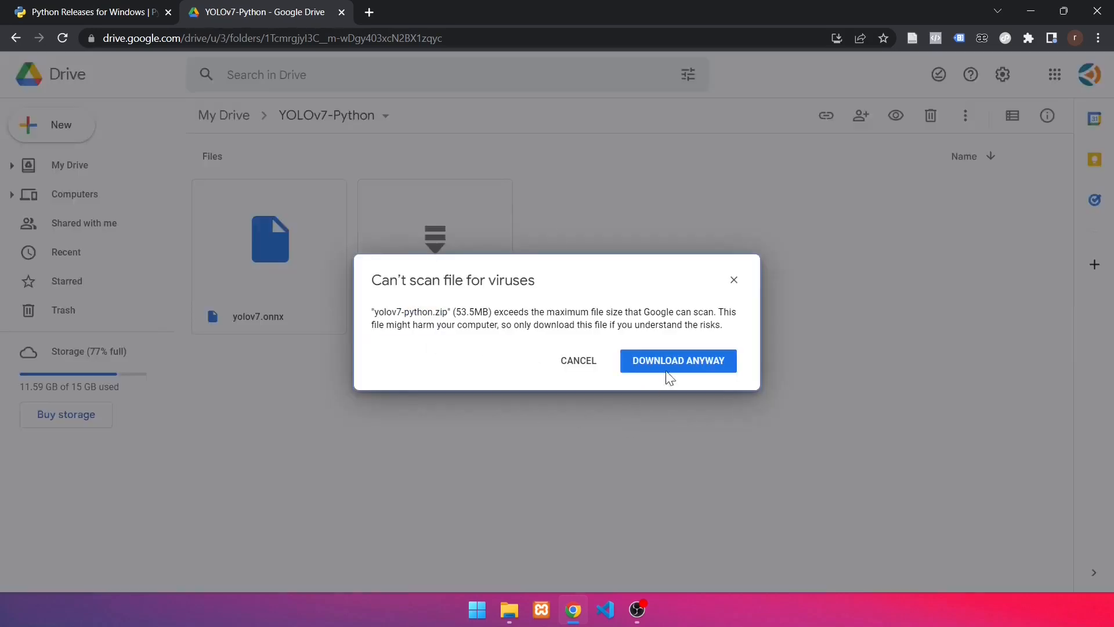
pyautogui.click(668, 360)
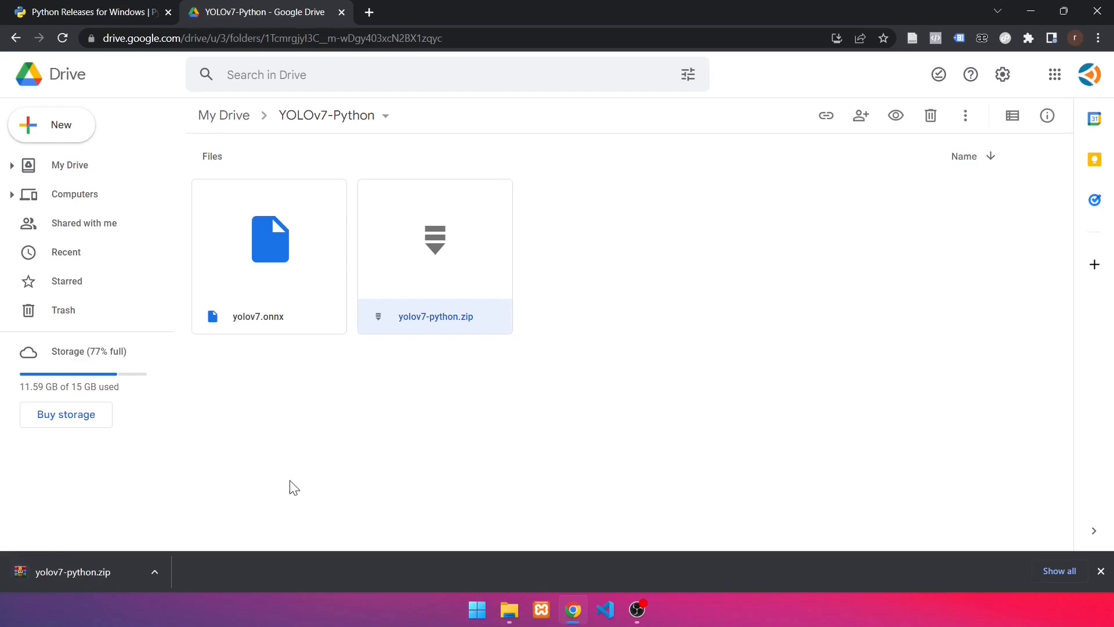
# Show yolov7-python.zip in the Downloads folder, minimize the browser and copy the archive to the clipboard
pyautogui.click(162, 576)
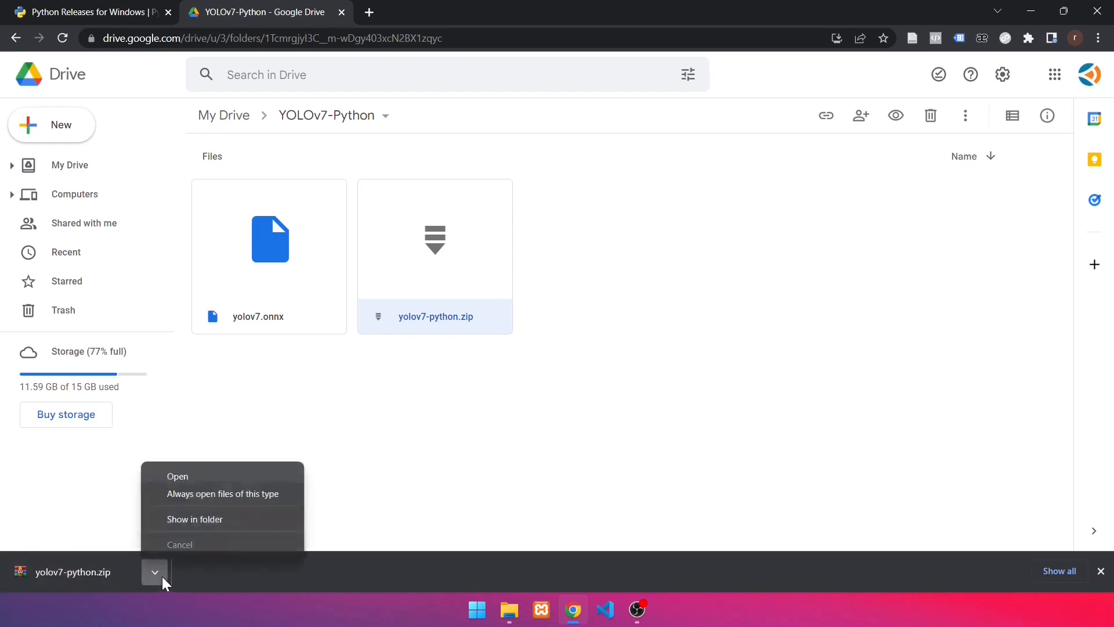
pyautogui.click(227, 526)
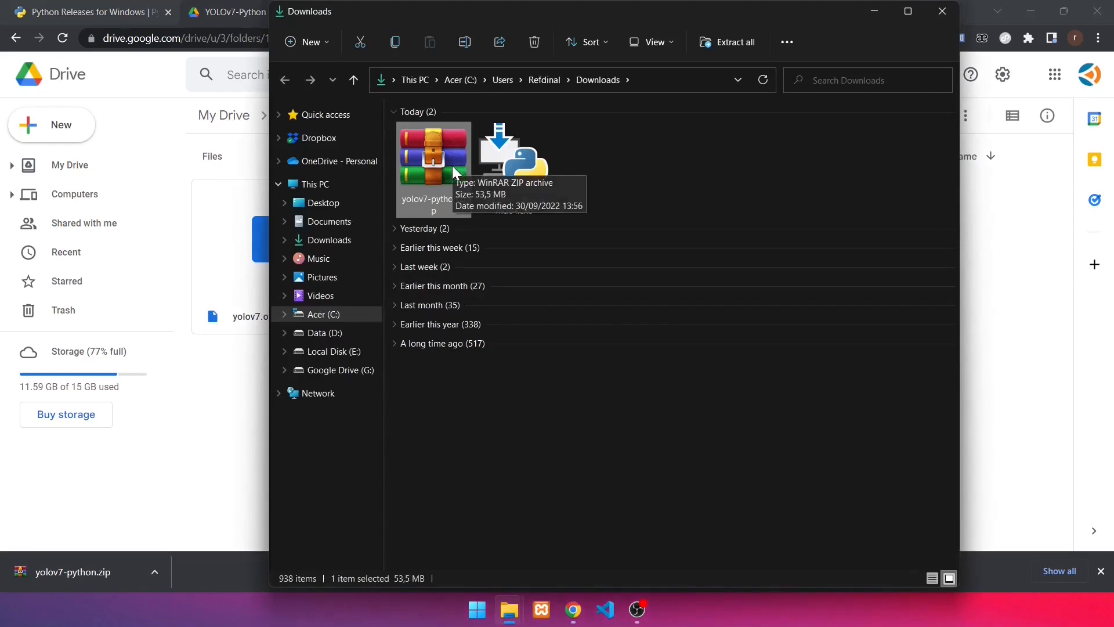
pyautogui.doubleClick(1018, 17)
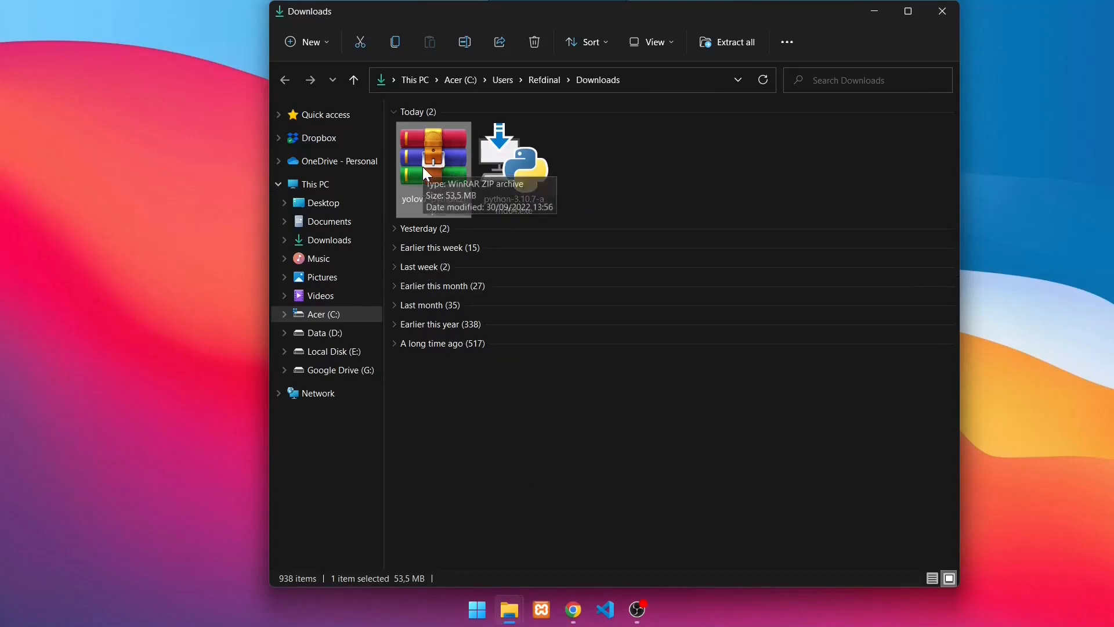
pyautogui.hotkey('ctrl', 'c')
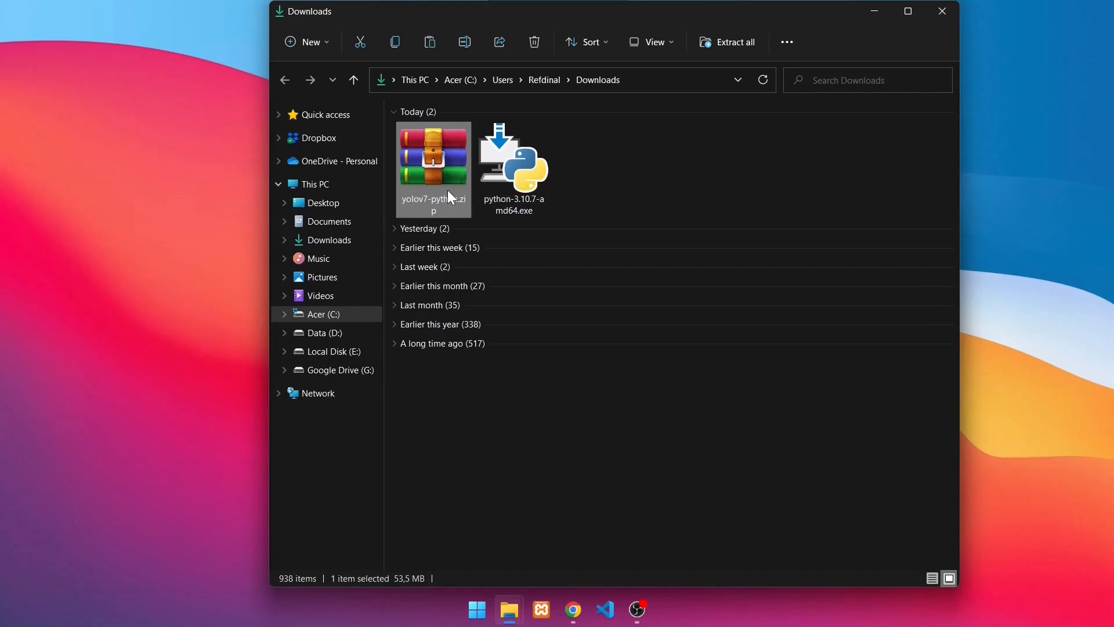
# Paste the copied yolov7-python.zip archive into the root of the Data (D:) drive
pyautogui.click(353, 333)
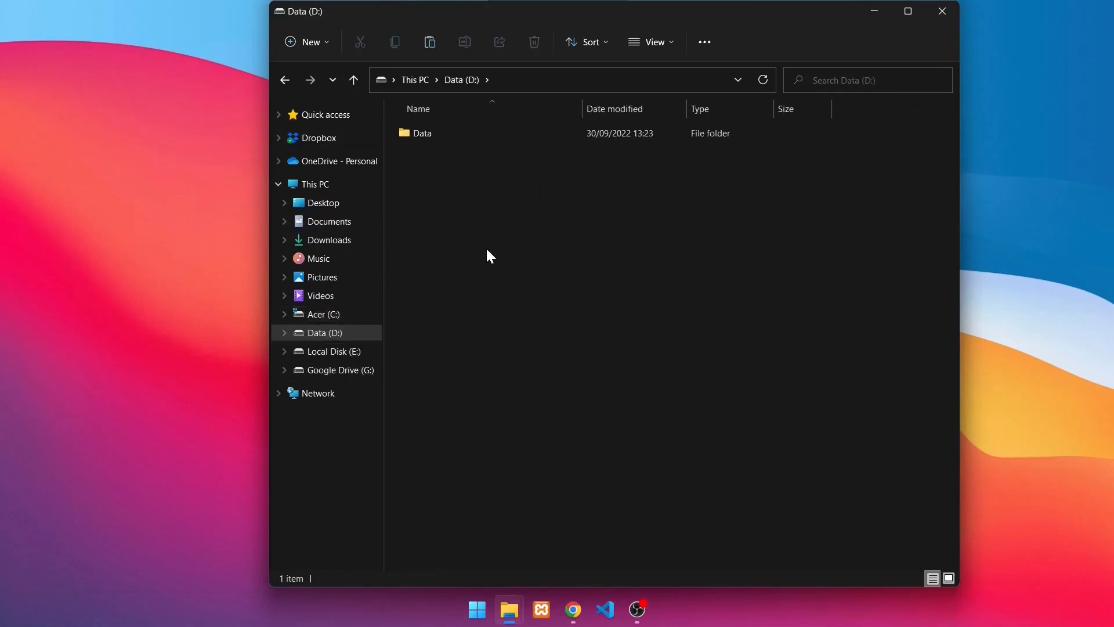
pyautogui.hotkey('ctrl', 'v')
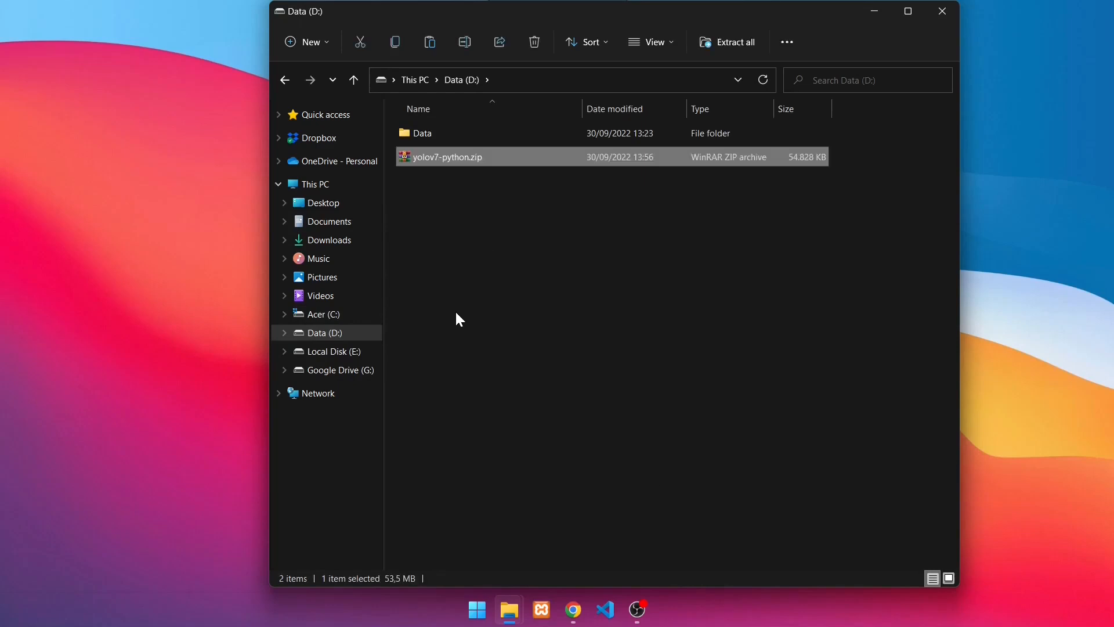
pyautogui.click(487, 238)
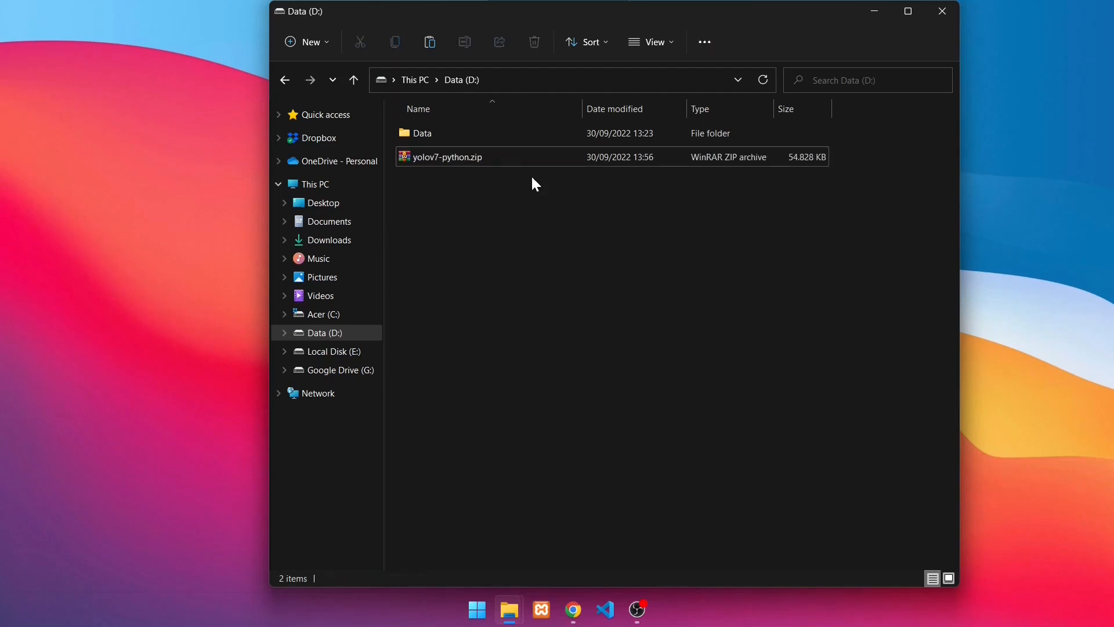
# Extract all files of yolov7-python.zip with D:\ as the destination folder, keeping the option to show extracted files when complete
pyautogui.click(499, 169)
pyautogui.rightClick(497, 167)
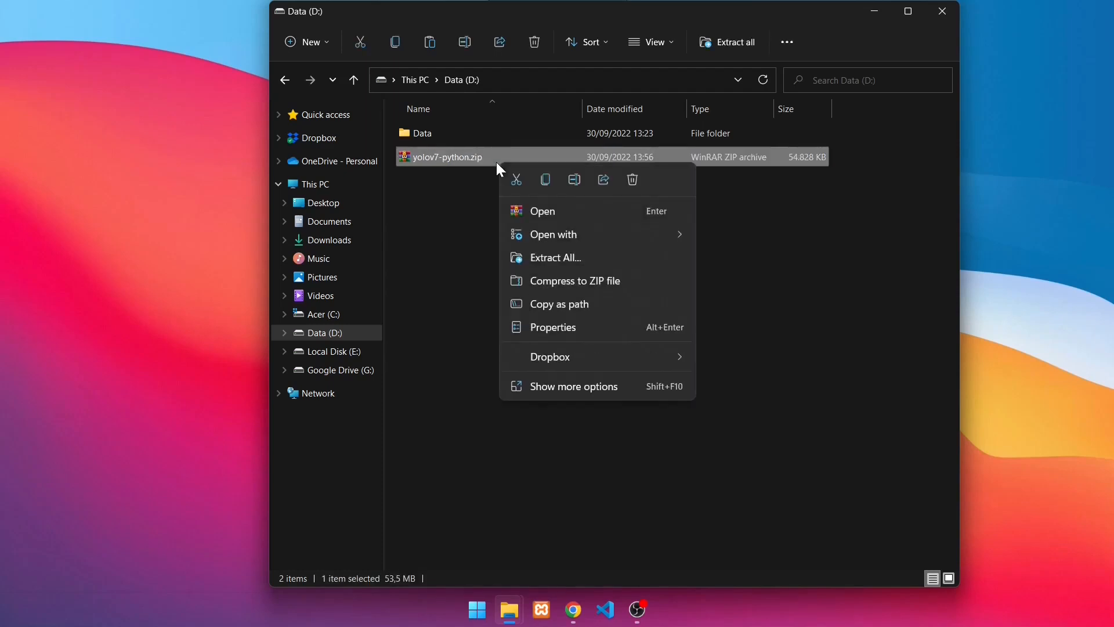
pyautogui.click(570, 262)
pyautogui.click(502, 241)
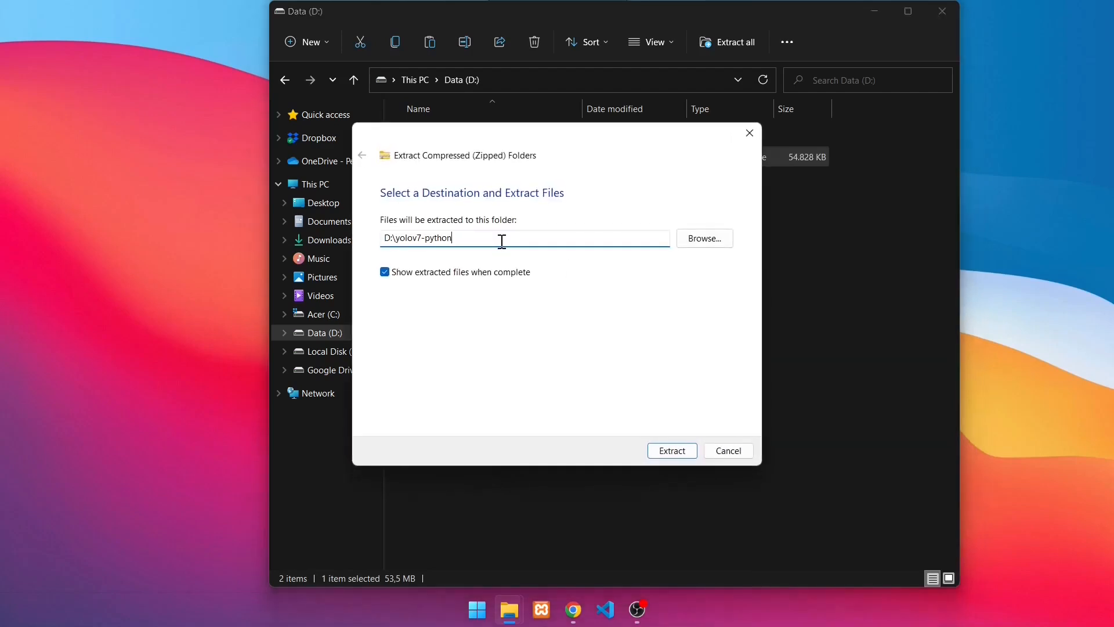
pyautogui.hotkey('shift', 'Left')
pyautogui.hotkey('shift', 'Left')
pyautogui.hotkey('shift', 'Left')
pyautogui.hotkey('shift', 'Left')
pyautogui.hotkey('shift', 'Left')
pyautogui.hotkey('shift', 'Left')
pyautogui.hotkey('shift', 'Left')
pyautogui.hotkey('shift', 'Left')
pyautogui.hotkey('shift', 'Left')
pyautogui.hotkey('shift', 'Left')
pyautogui.hotkey('shift', 'Left')
pyautogui.hotkey('shift', 'Left')
pyautogui.hotkey('shift', 'Left')
pyautogui.press('BackSpace')
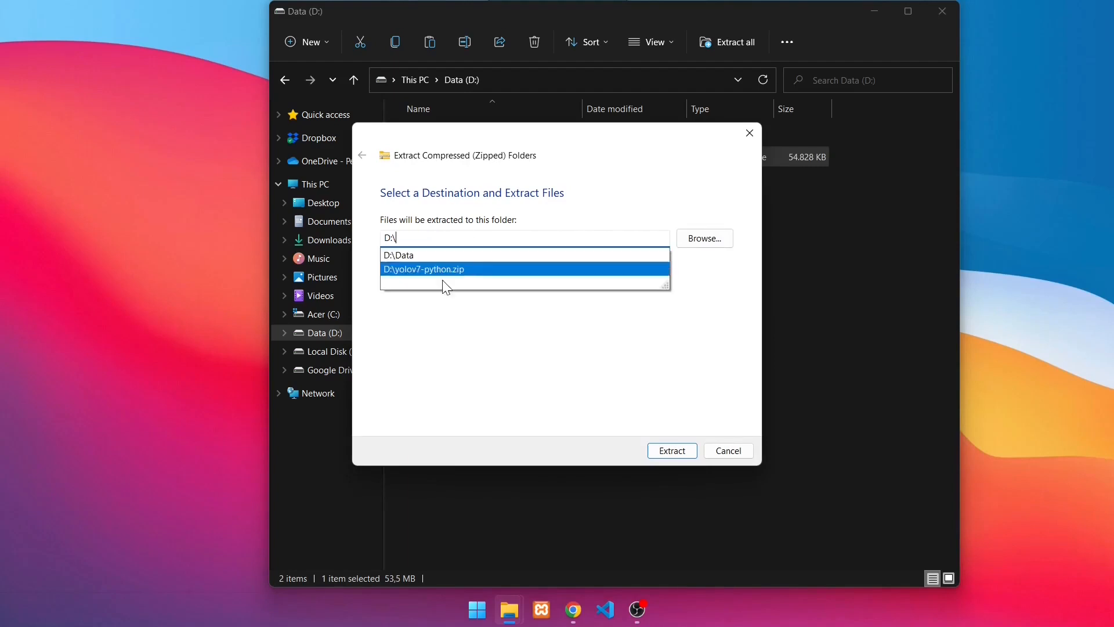
pyautogui.click(440, 359)
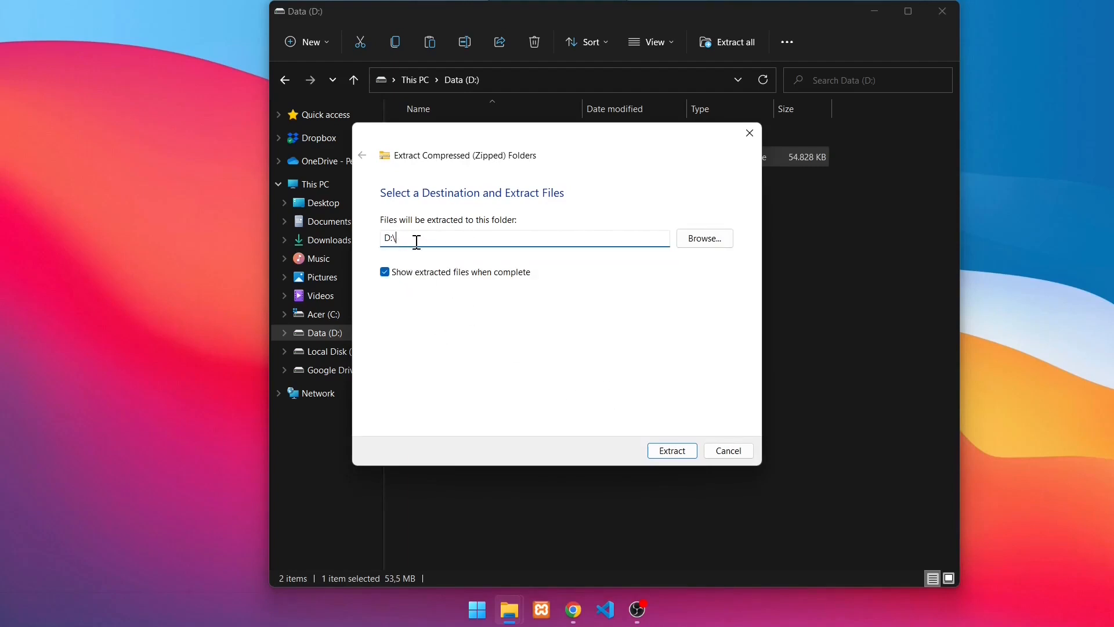
pyautogui.click(672, 451)
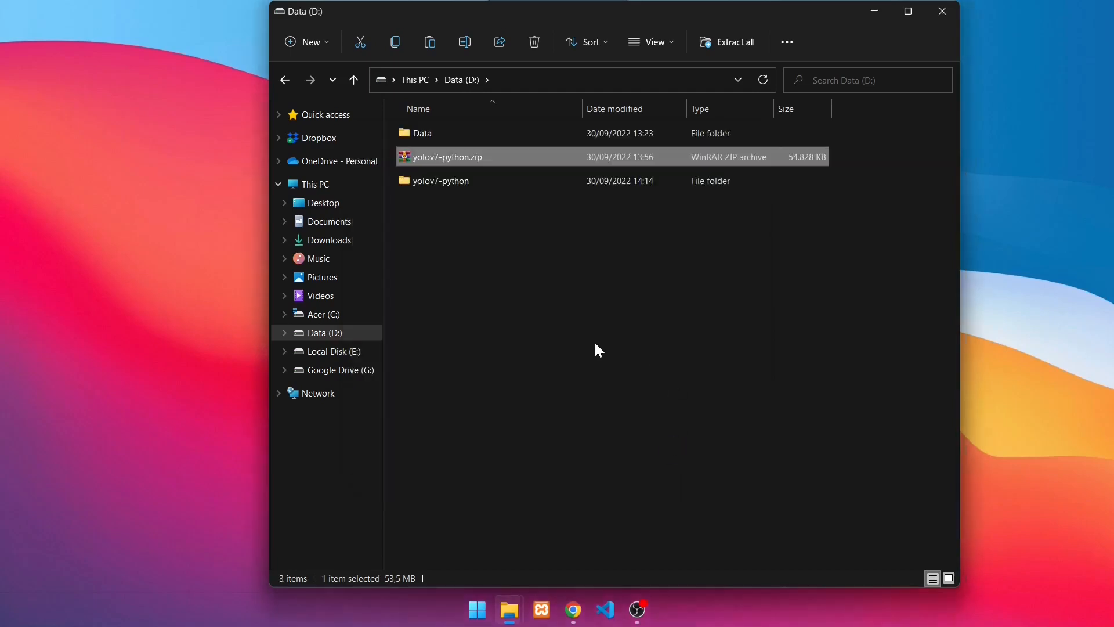
# Open the data folder inside the extracted yolov7-python folder and examine its images and videos subfolders, returning to data
pyautogui.doubleClick(479, 183)
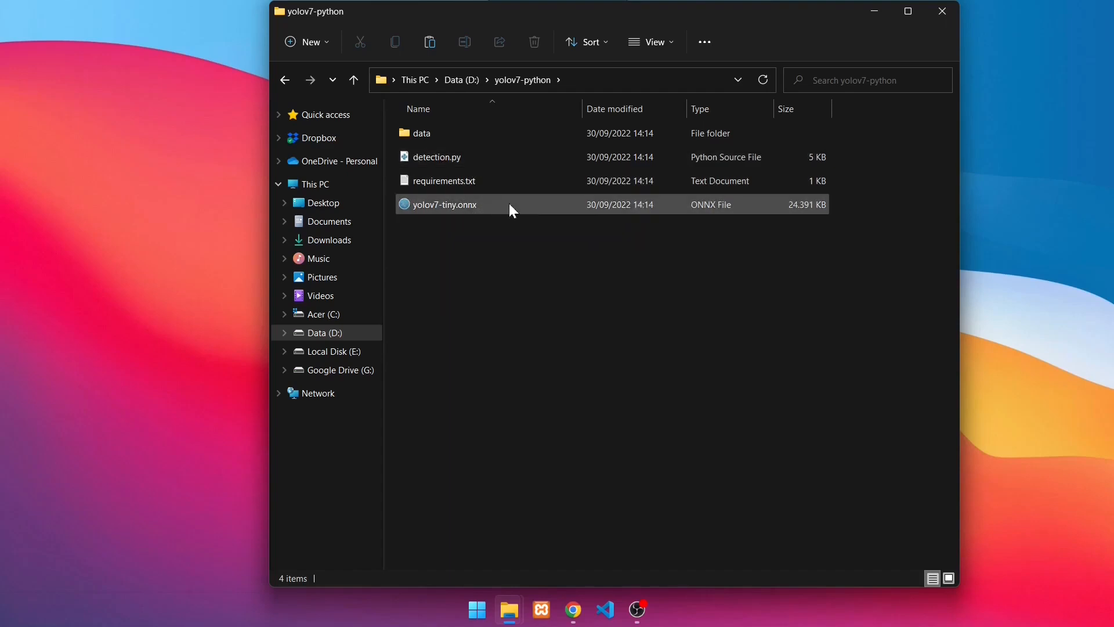
pyautogui.moveTo(459, 137)
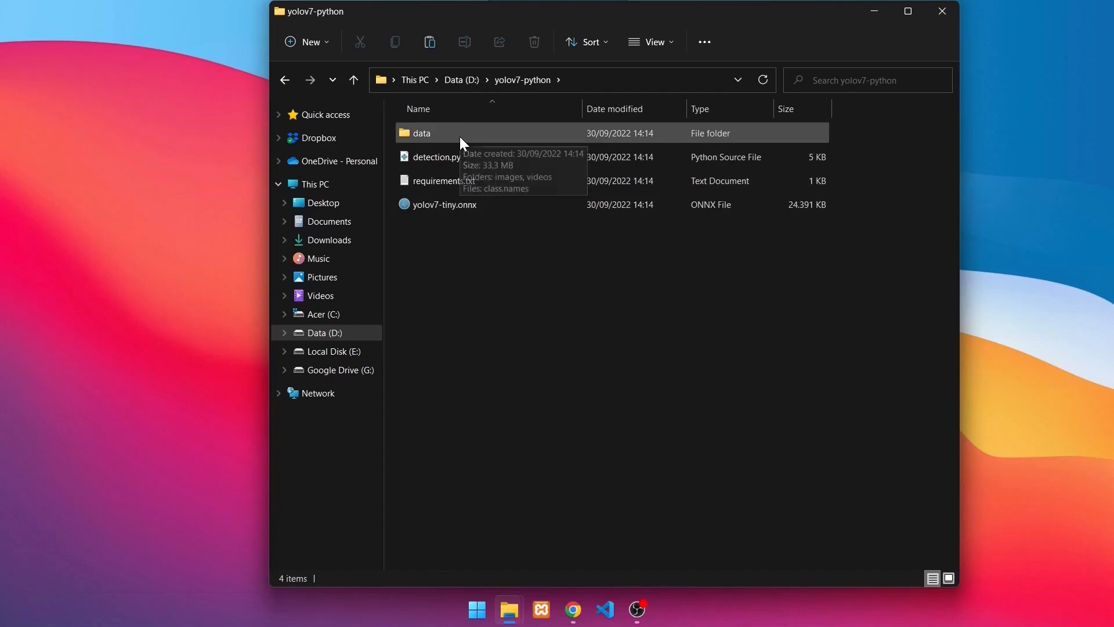
pyautogui.doubleClick(460, 136)
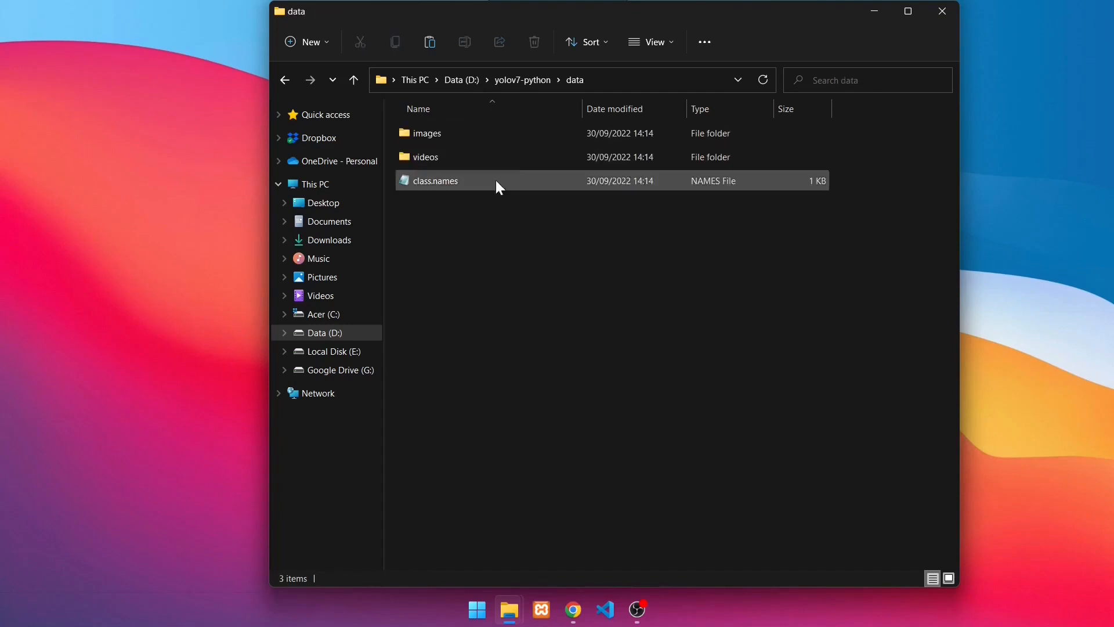
pyautogui.doubleClick(477, 133)
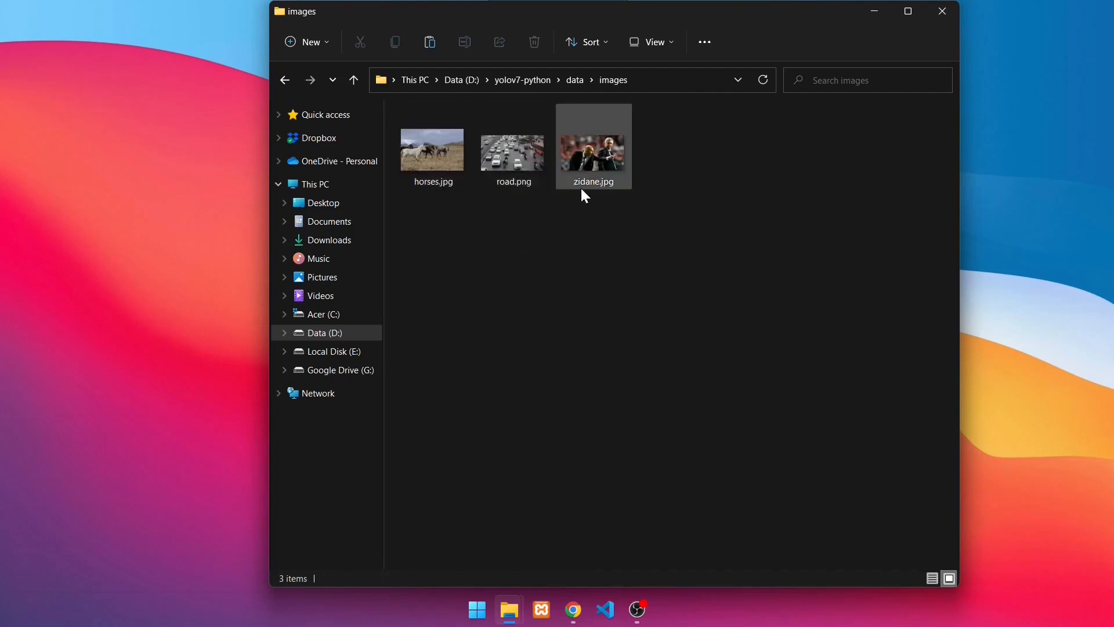
pyautogui.click(575, 80)
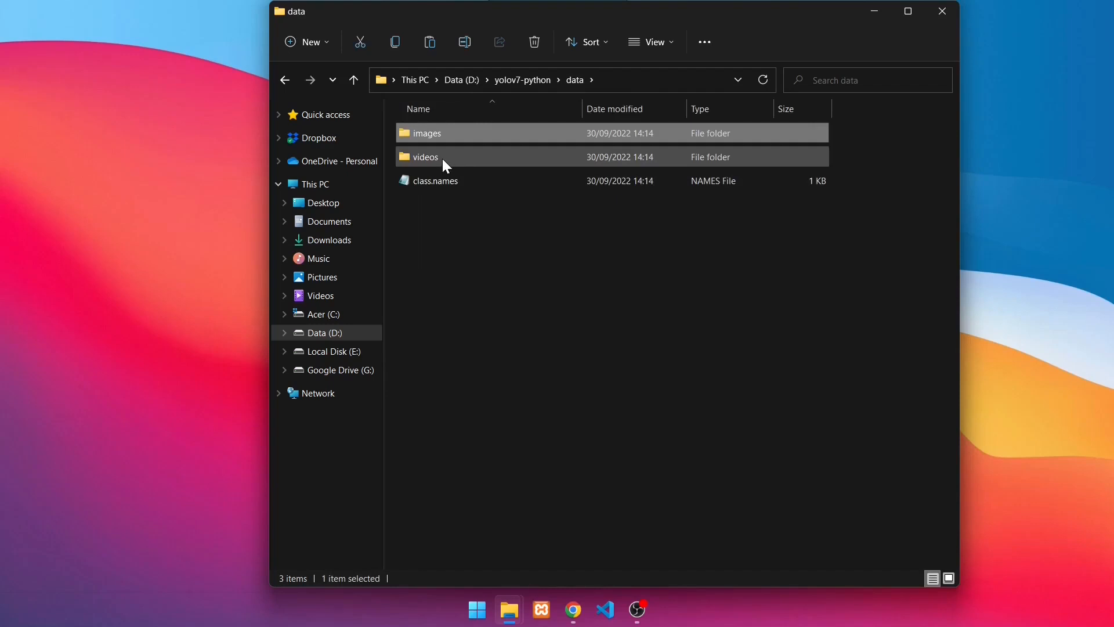
pyautogui.doubleClick(471, 161)
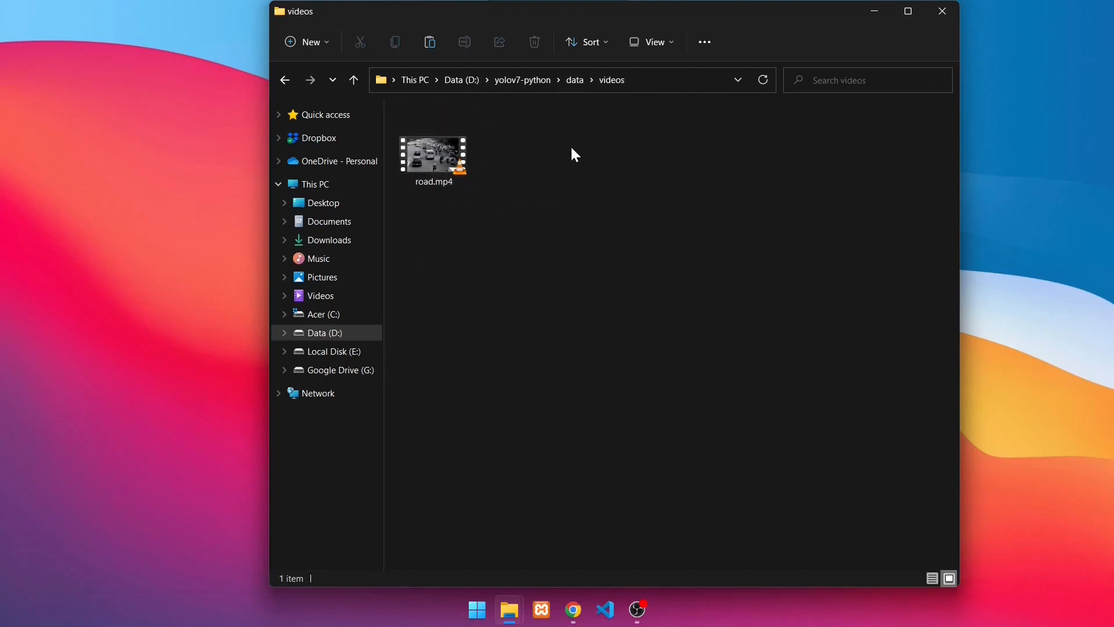
pyautogui.click(576, 84)
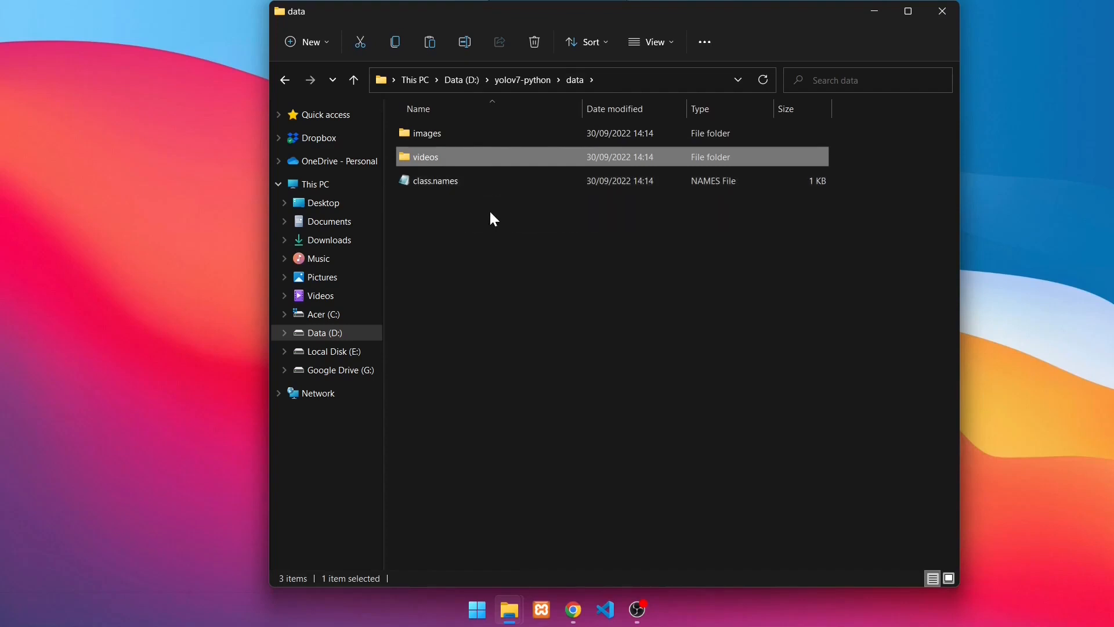
pyautogui.click(490, 213)
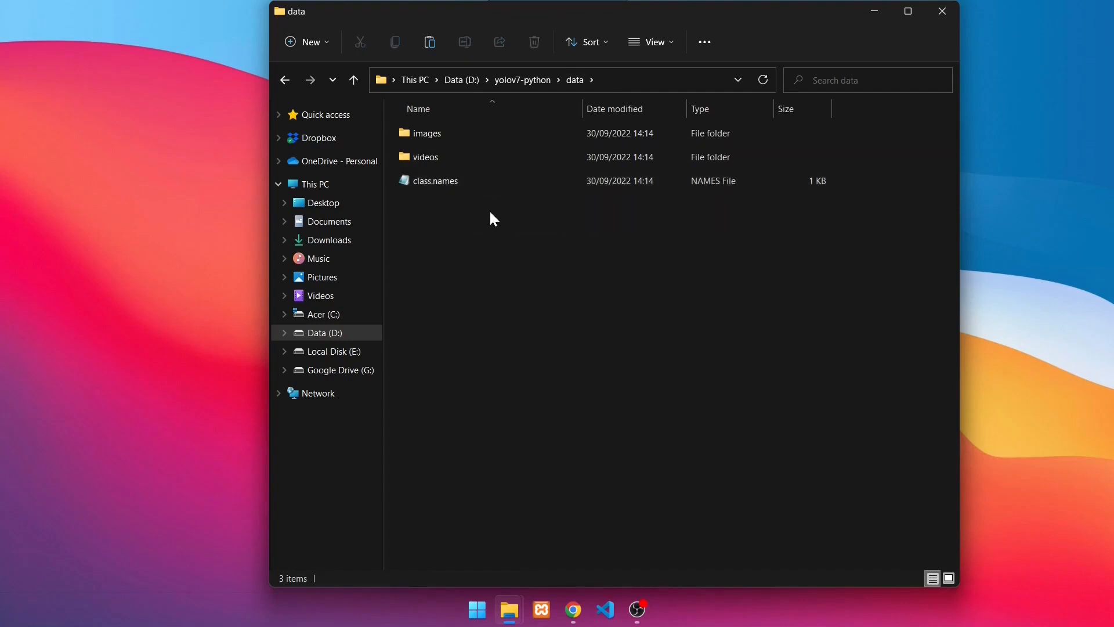